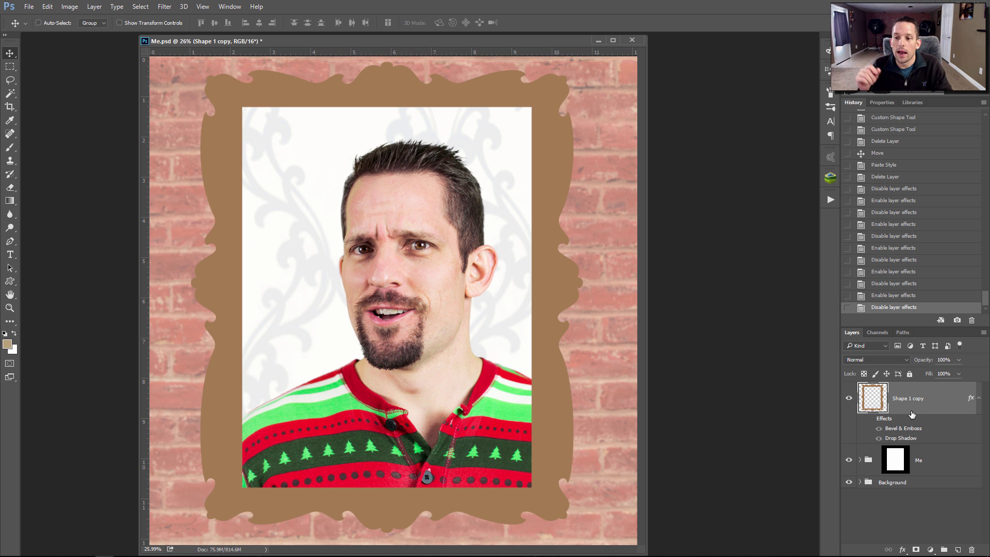
Toggle the layer effects on the finished frame, and minimize the finished Christmas card document
click(871, 419)
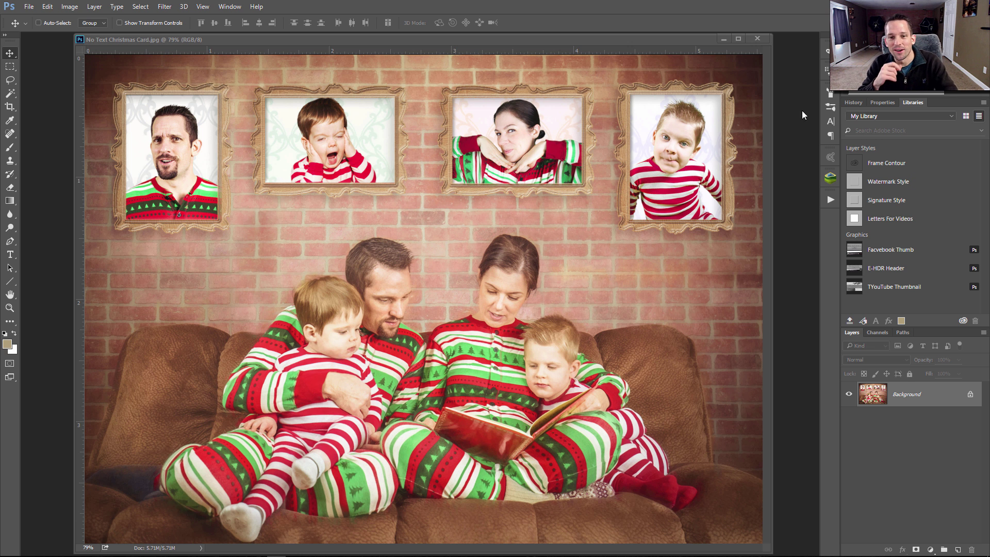
click(724, 40)
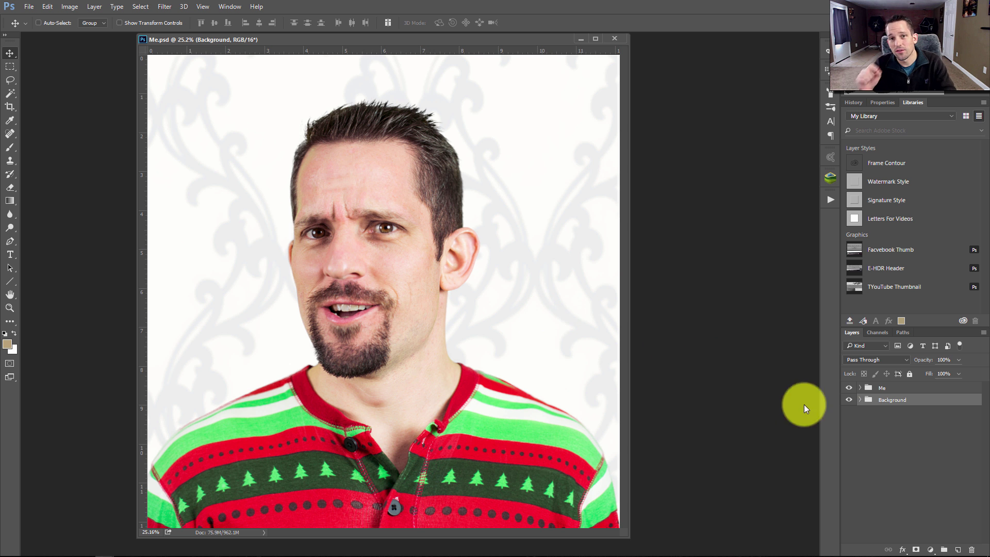
Select the Me group in Me.psd and activate the Custom Shape tool
click(890, 388)
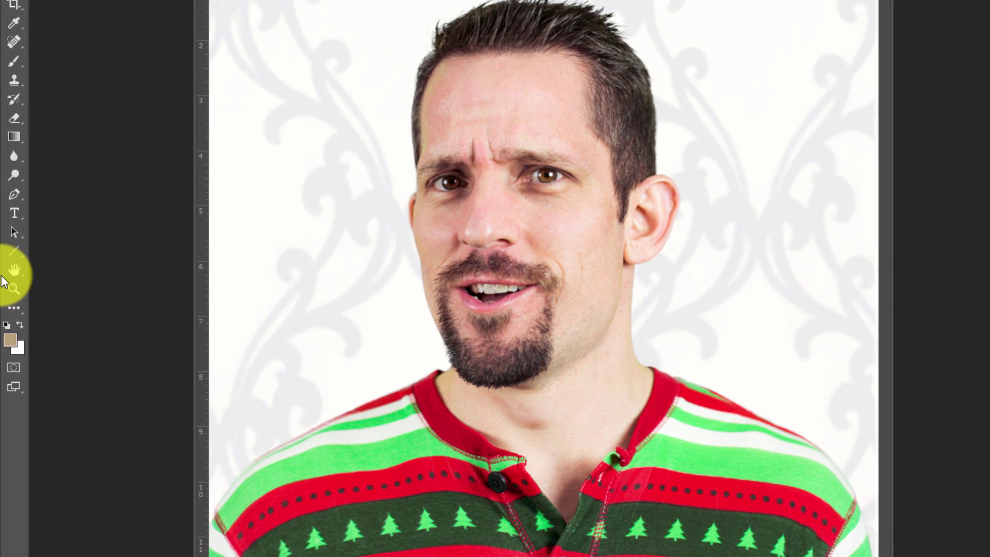
click(13, 279)
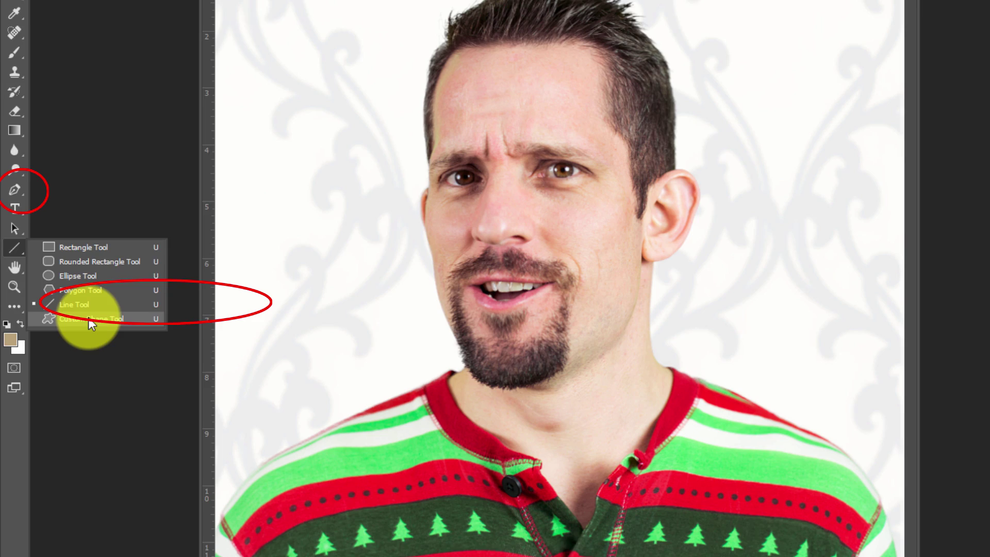
click(137, 298)
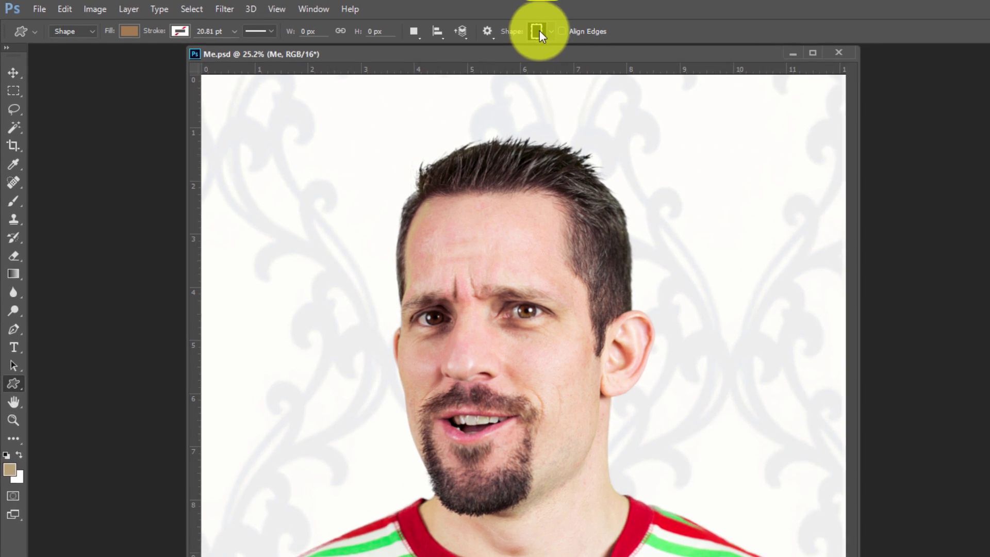
Append the Frames set to the available custom shapes
click(393, 23)
click(565, 33)
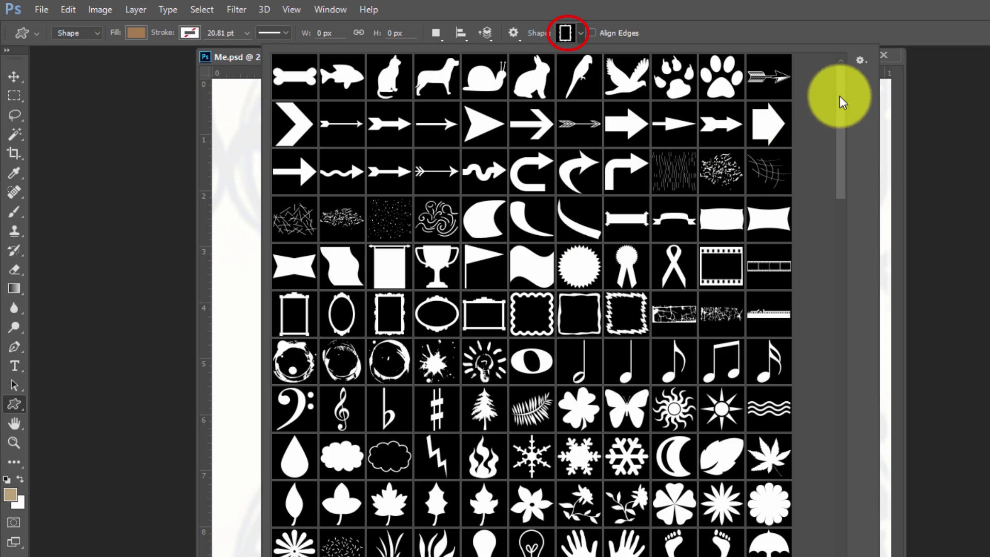
mouse_move(843, 105)
mouse_down()
mouse_move(853, 193)
mouse_move(846, 427)
mouse_move(811, 280)
mouse_move(810, 429)
mouse_move(804, 415)
mouse_move(791, 428)
mouse_move(784, 490)
mouse_move(762, 376)
mouse_move(758, 269)
mouse_move(849, 97)
mouse_up()
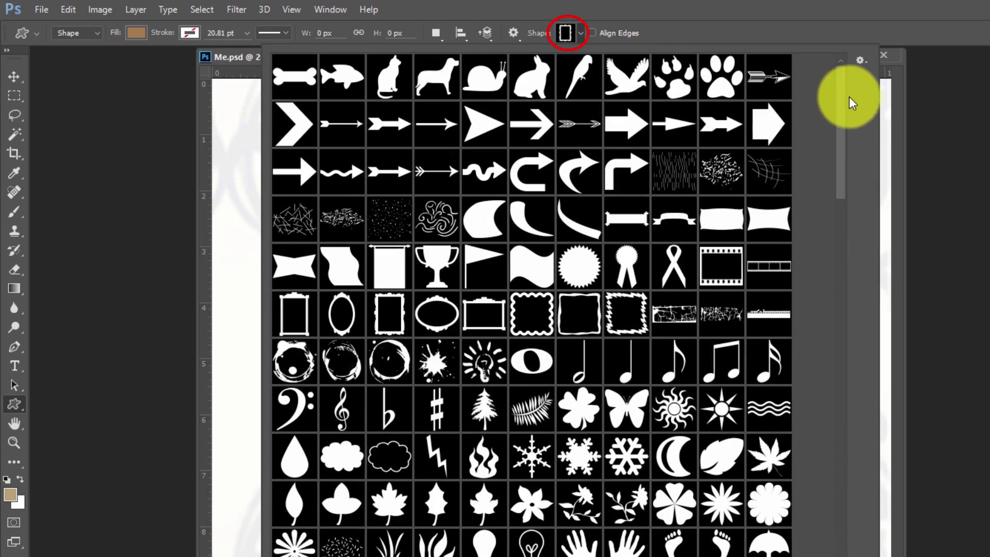
click(861, 59)
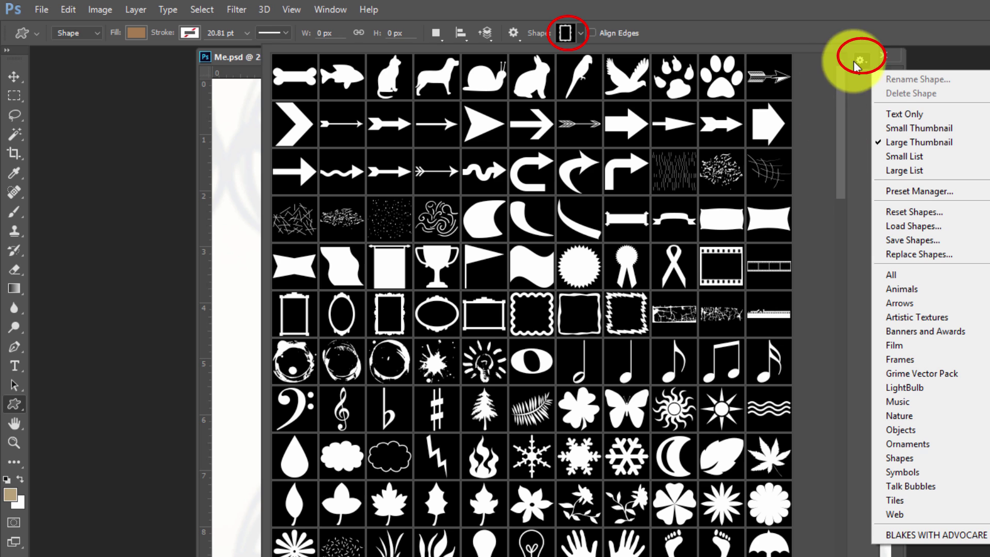
click(908, 358)
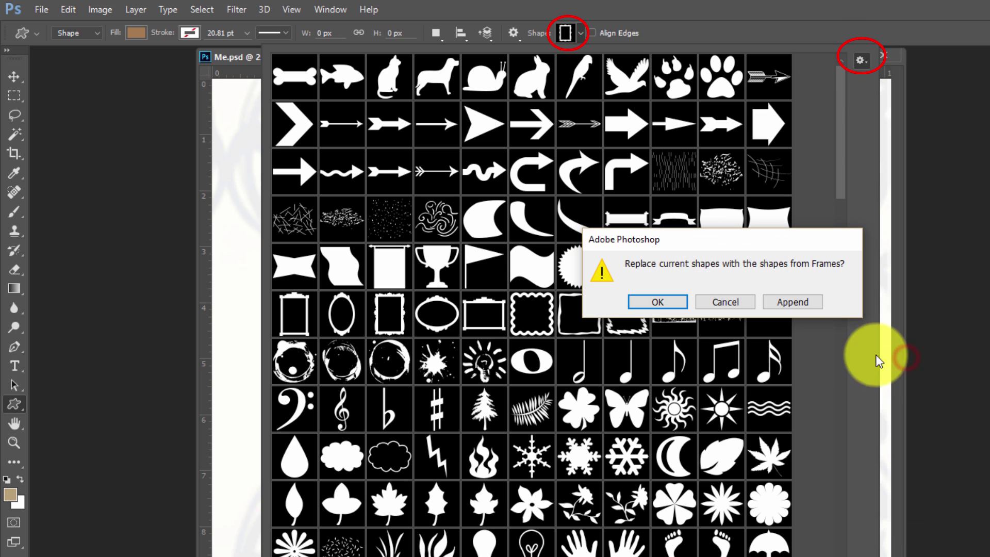
click(680, 304)
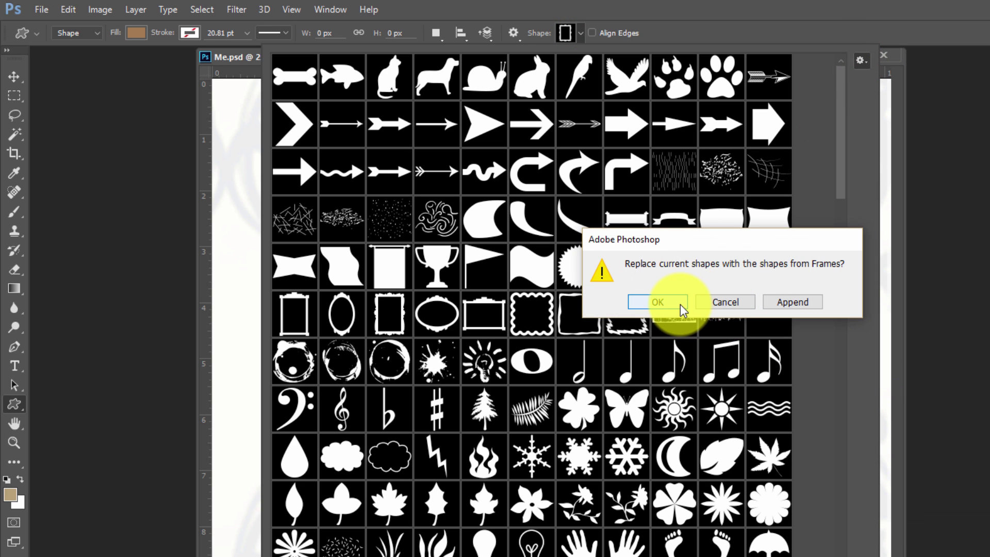
click(792, 301)
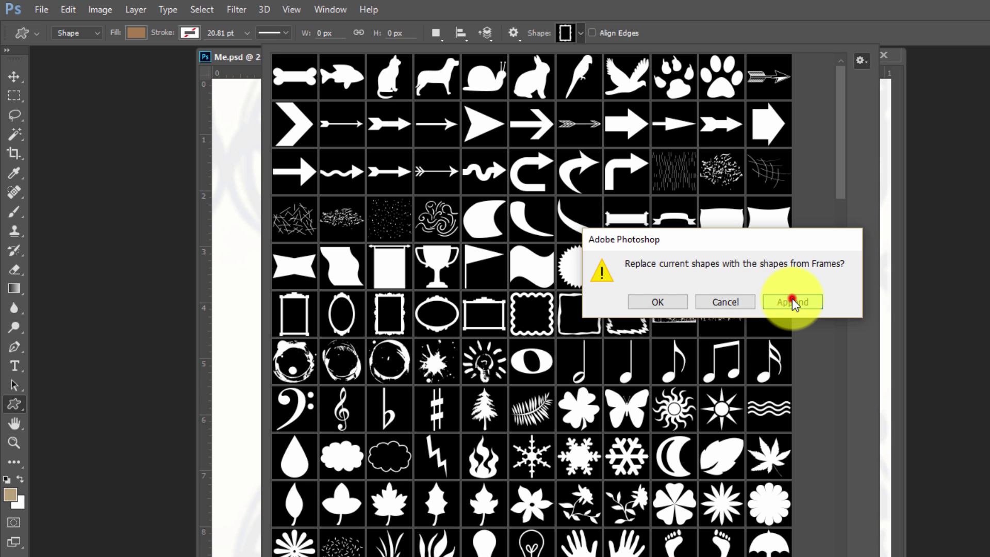
Choose the ornate rectangular frame shape and draw it around the man's head and shoulders, about 2923 by 3515 px
drag(843, 149, 839, 555)
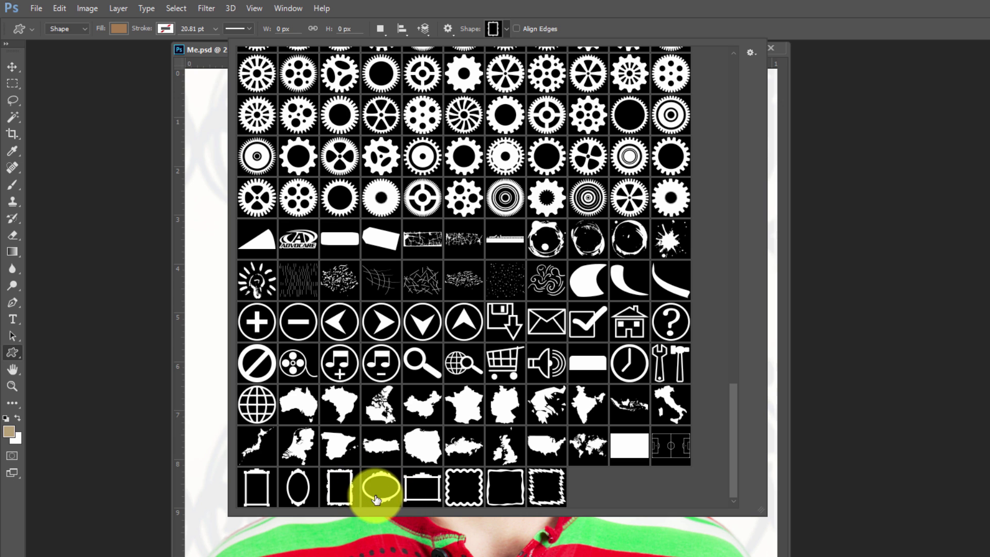
click(338, 490)
click(340, 495)
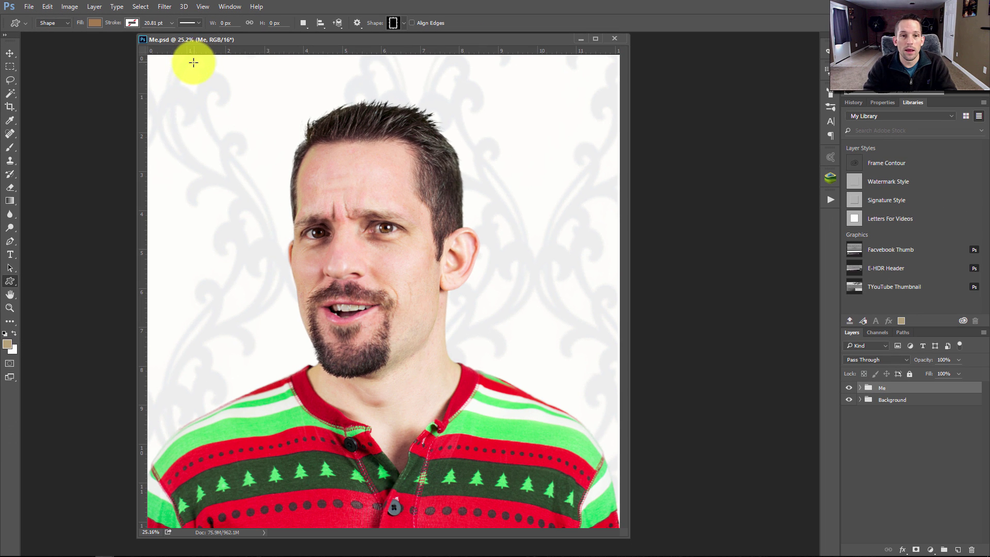
drag(195, 61, 567, 516)
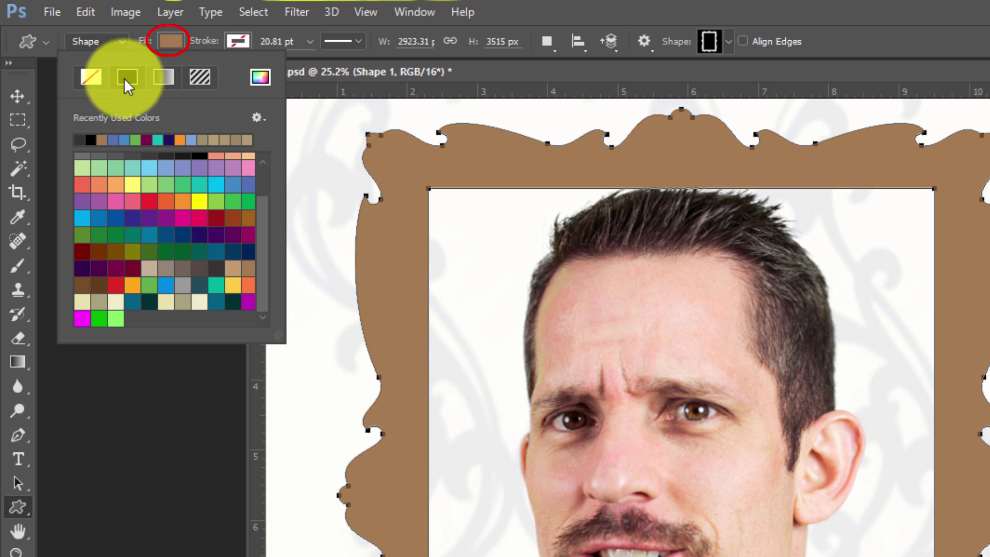
Remove the frame shape's fill and give it a tan stroke
click(91, 77)
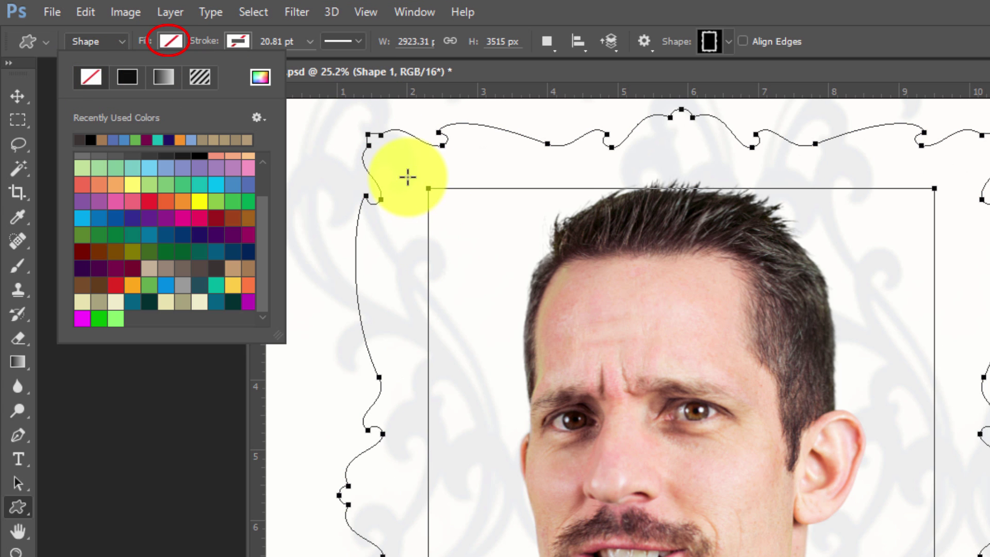
click(238, 40)
click(239, 41)
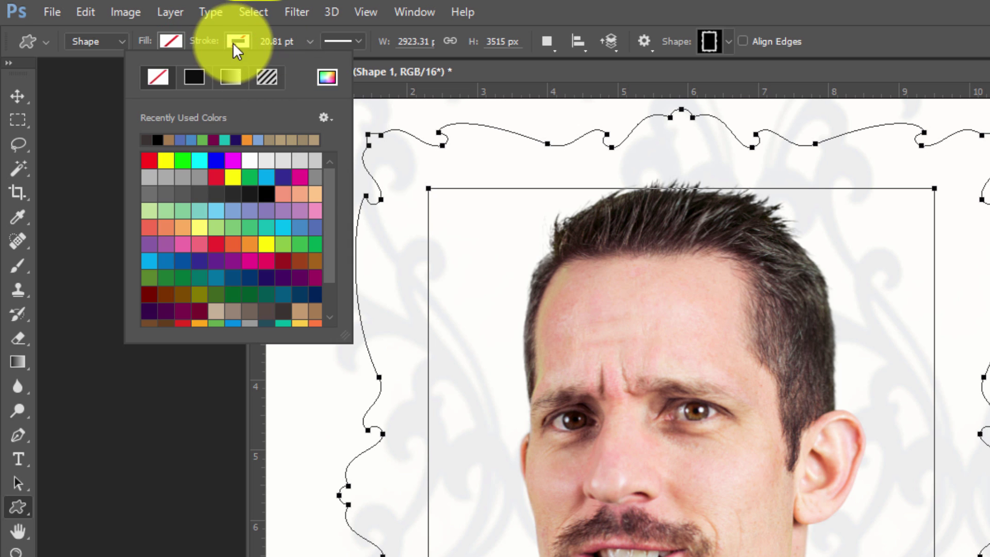
click(275, 138)
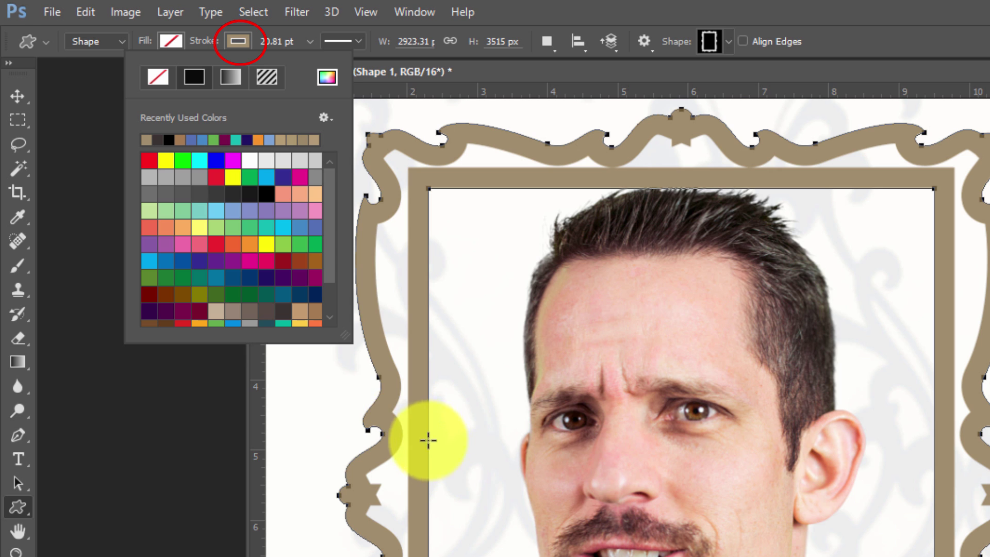
Fill the frame shape with brown and remove its stroke
click(171, 41)
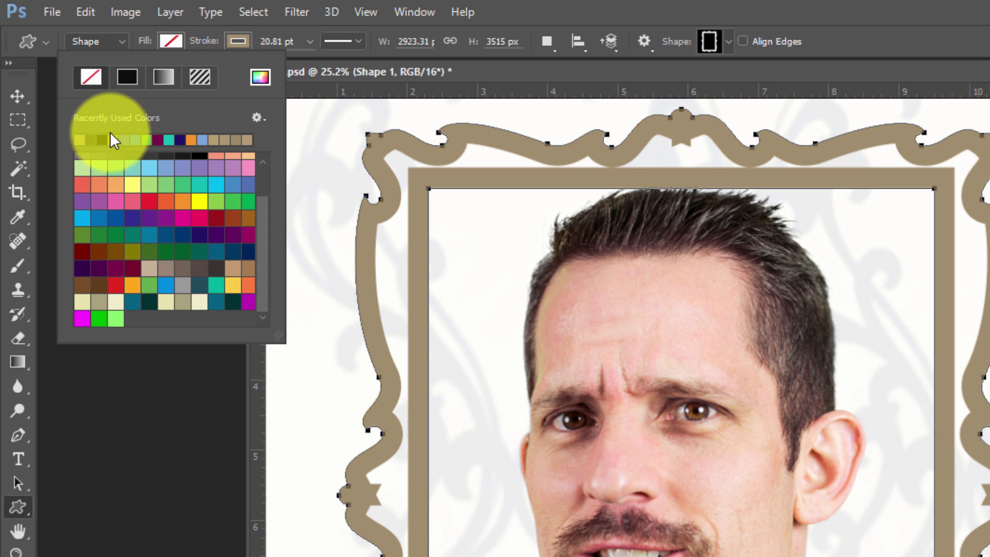
click(113, 136)
click(236, 41)
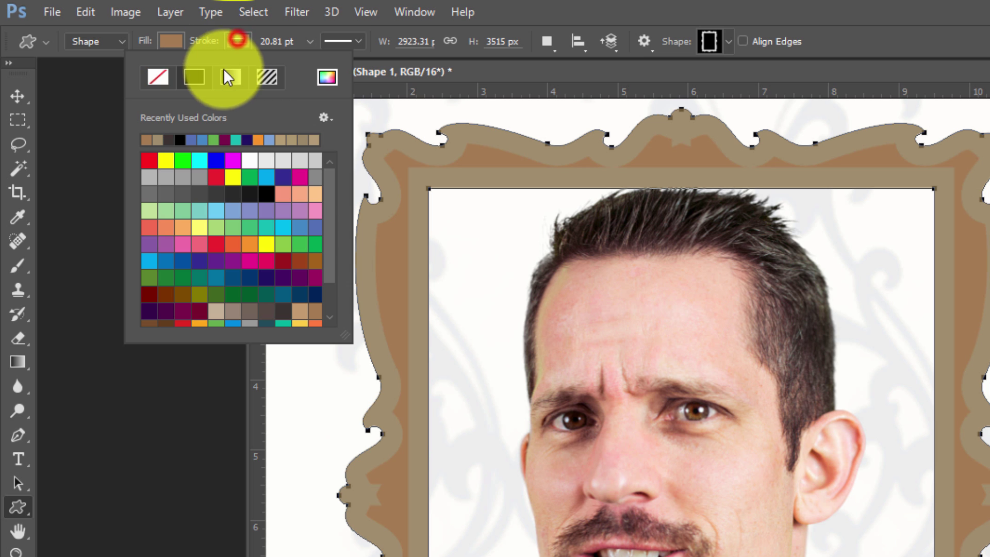
click(157, 77)
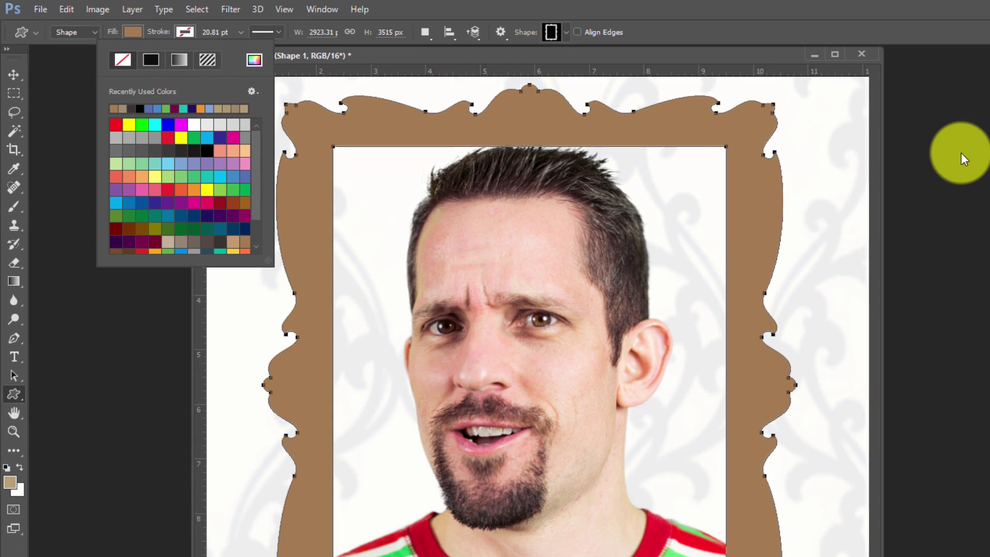
click(962, 153)
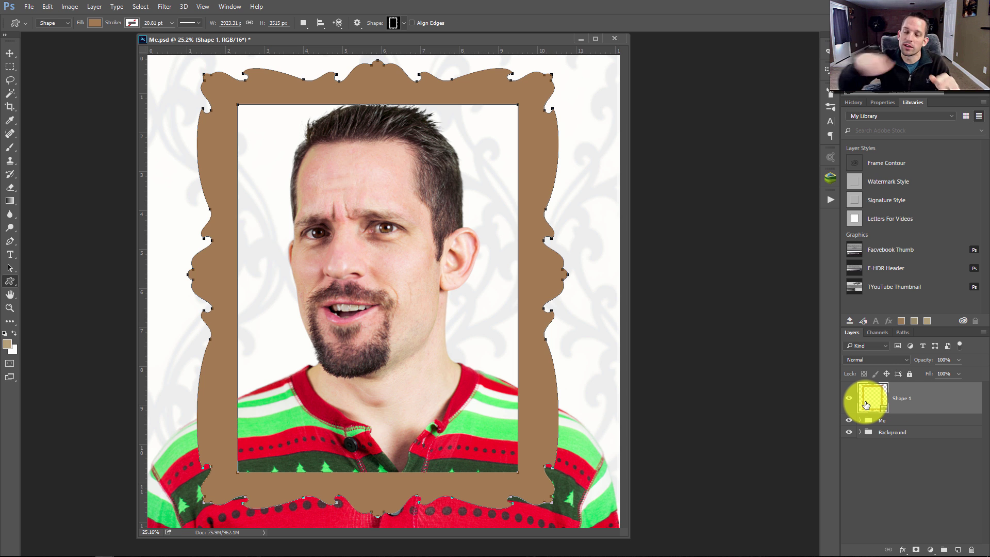
Expand the Me group, collapse its Frequency Separation subgroup, and check the cut-out portrait layer by toggling its visibility
click(910, 424)
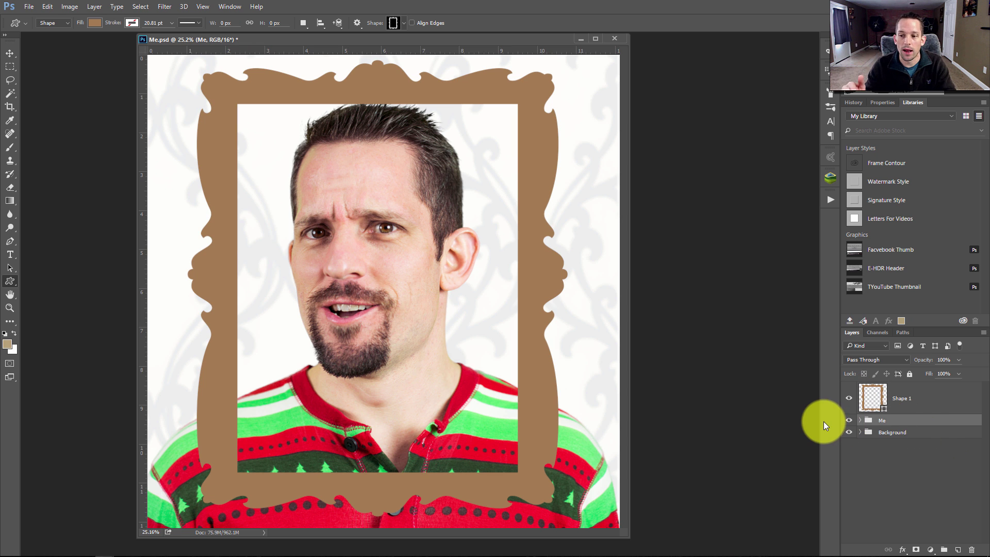
click(860, 422)
scroll(889, 428, down, 2)
click(876, 385)
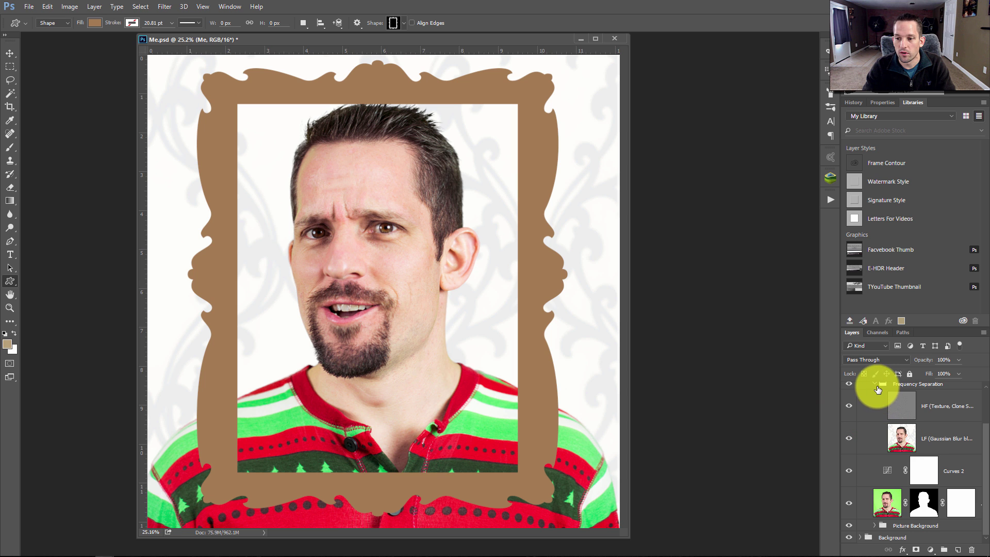
scroll(879, 392, up, 1)
click(876, 416)
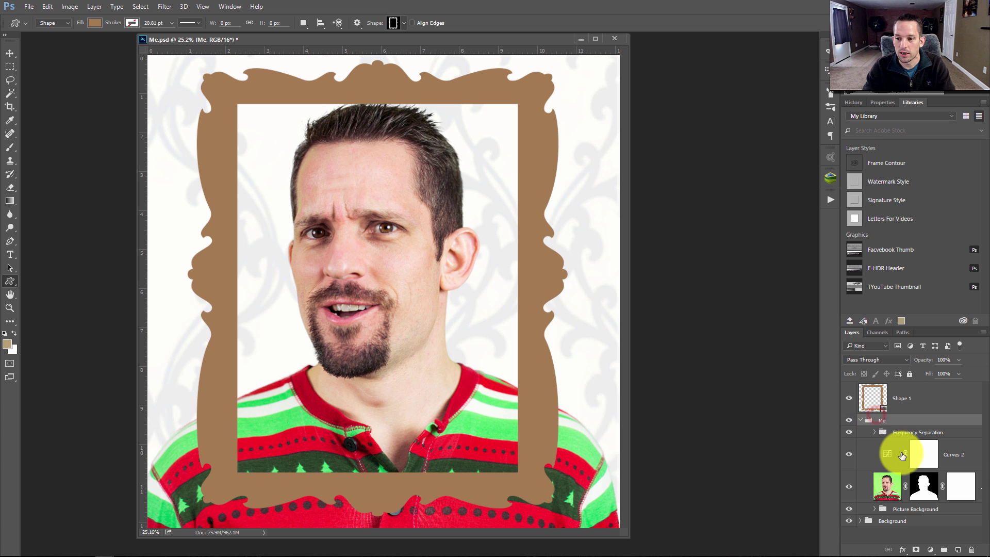
click(887, 456)
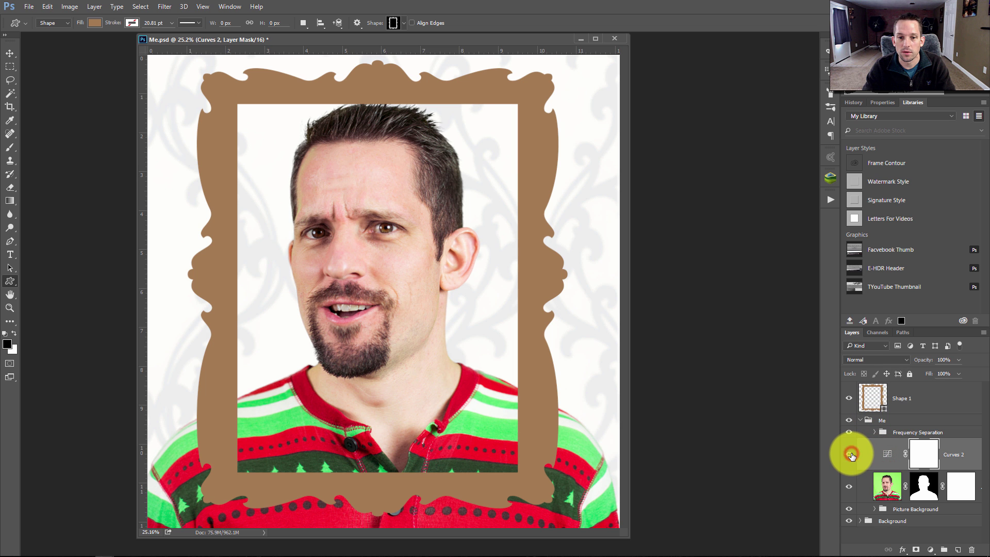
click(849, 486)
click(849, 486)
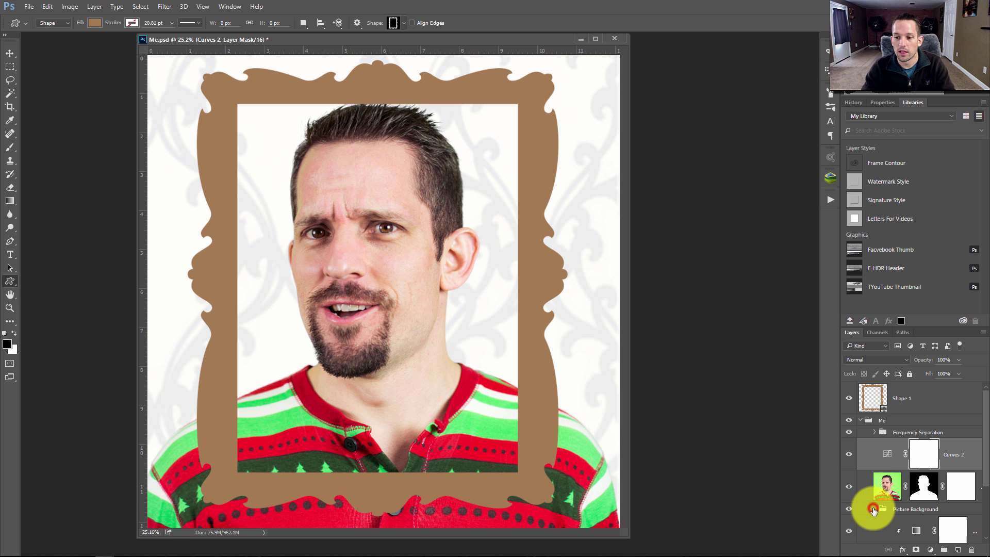
Inspect the Picture Background group by expanding it and toggling its visibility, and collapse the Me group
click(874, 508)
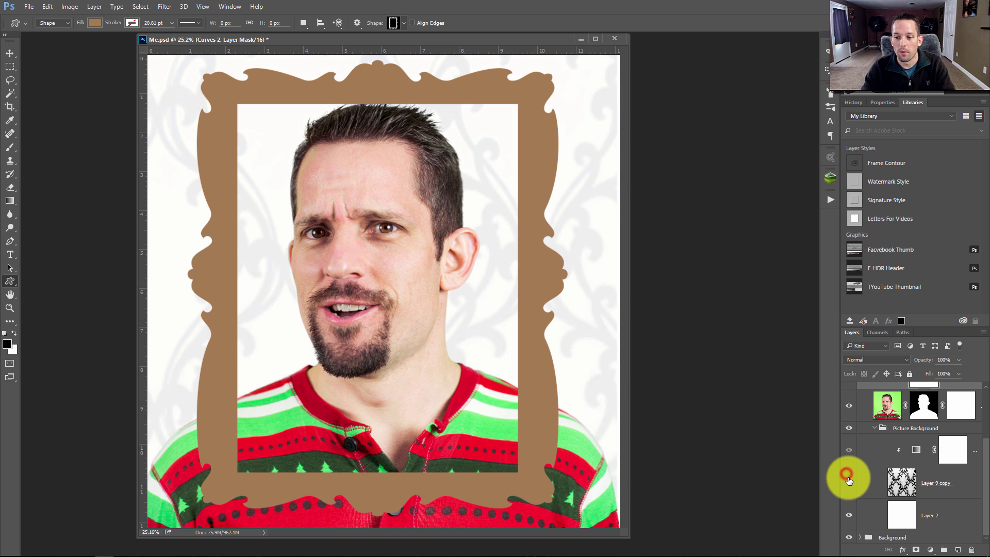
click(848, 428)
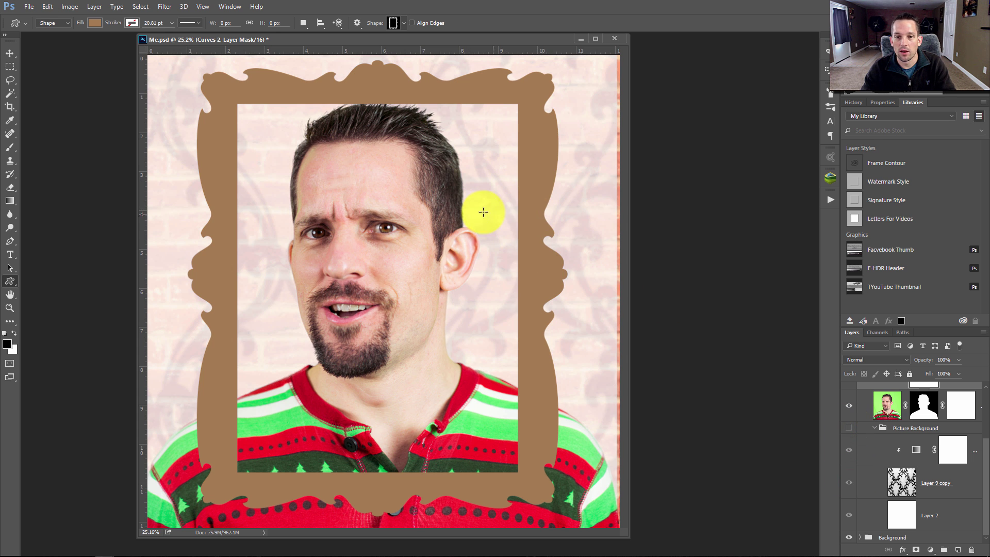
click(849, 428)
click(862, 422)
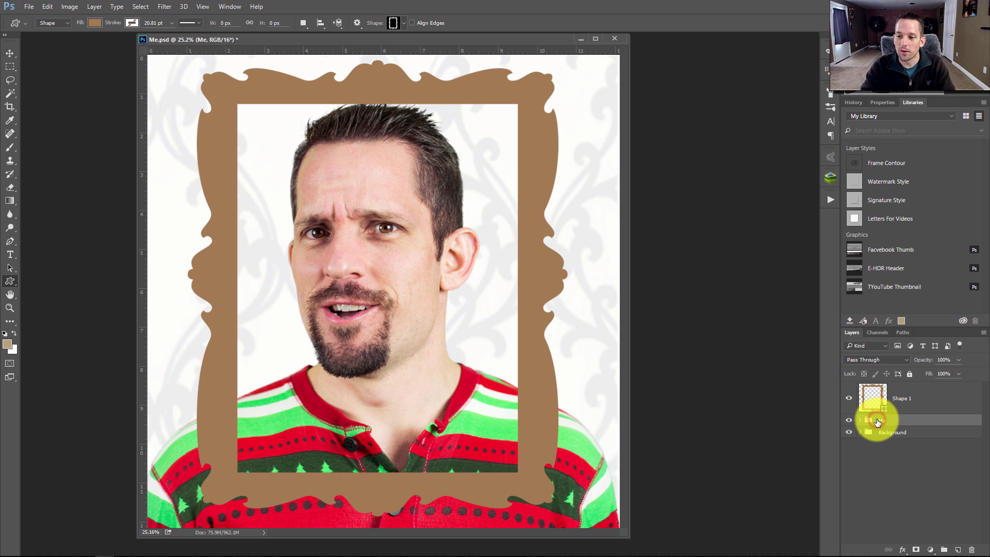
Scale the Me group down to about 80% and position the portrait inside the frame opening
key(ctrl+t)
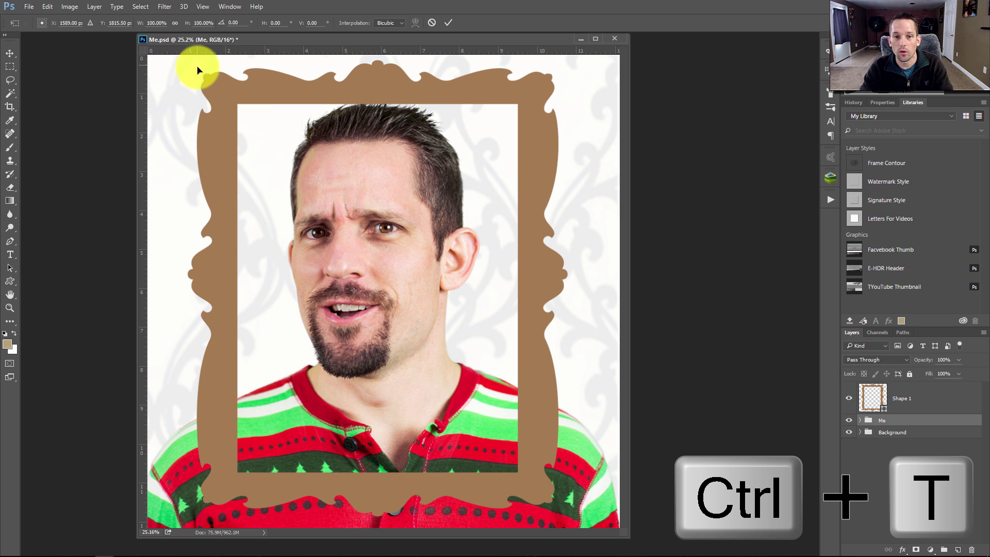
key(ctrl+0)
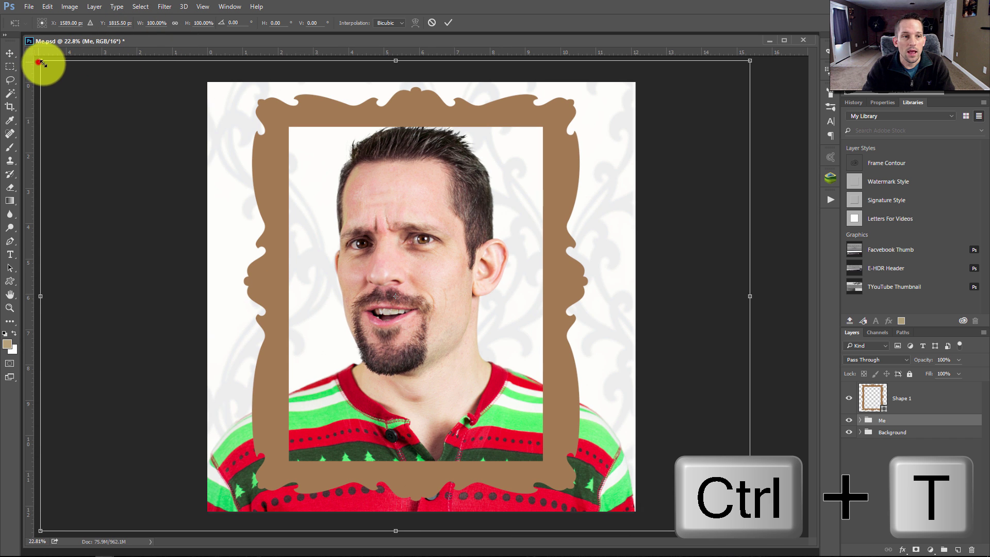
drag(39, 60, 274, 129)
drag(398, 214, 320, 167)
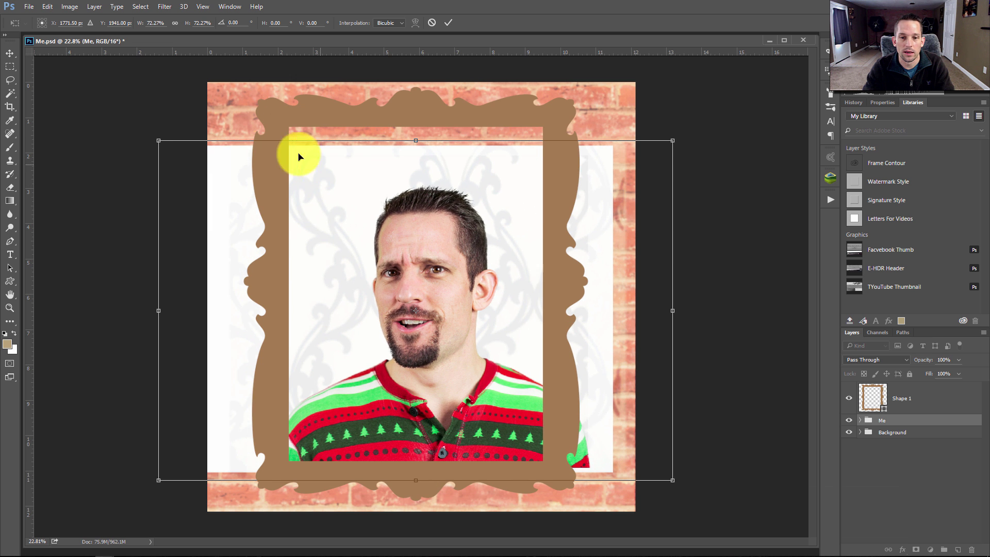
drag(158, 140, 93, 111)
drag(305, 199, 319, 202)
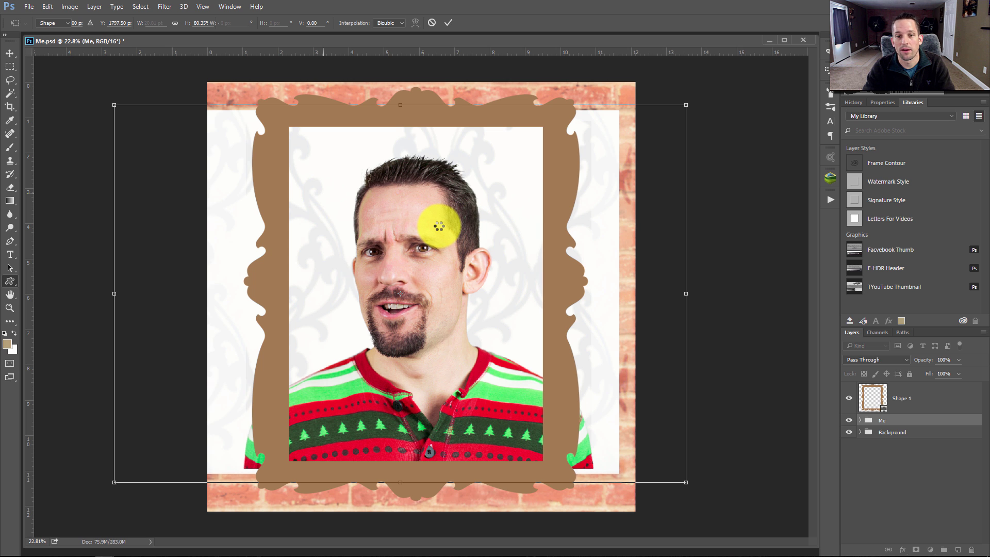
right_click(520, 249)
click(535, 256)
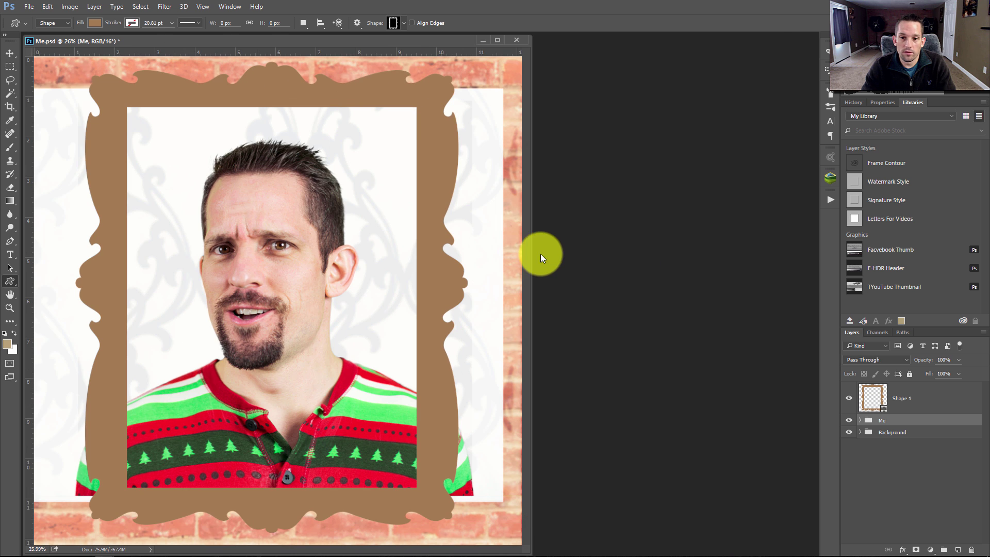
drag(370, 44, 485, 43)
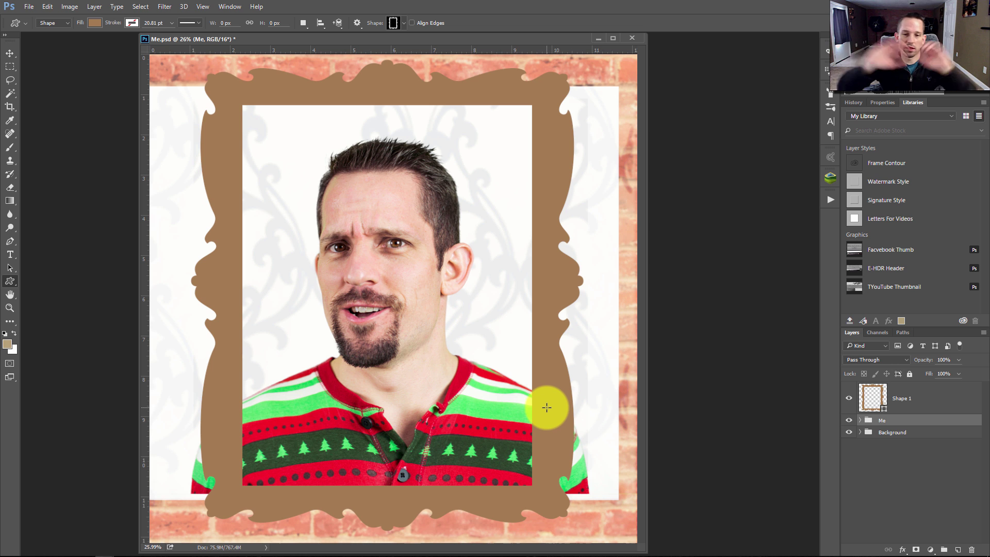
Mask the Me group with a rectangular selection slightly larger than the frame opening, and shift the portrait right within the mask
click(10, 67)
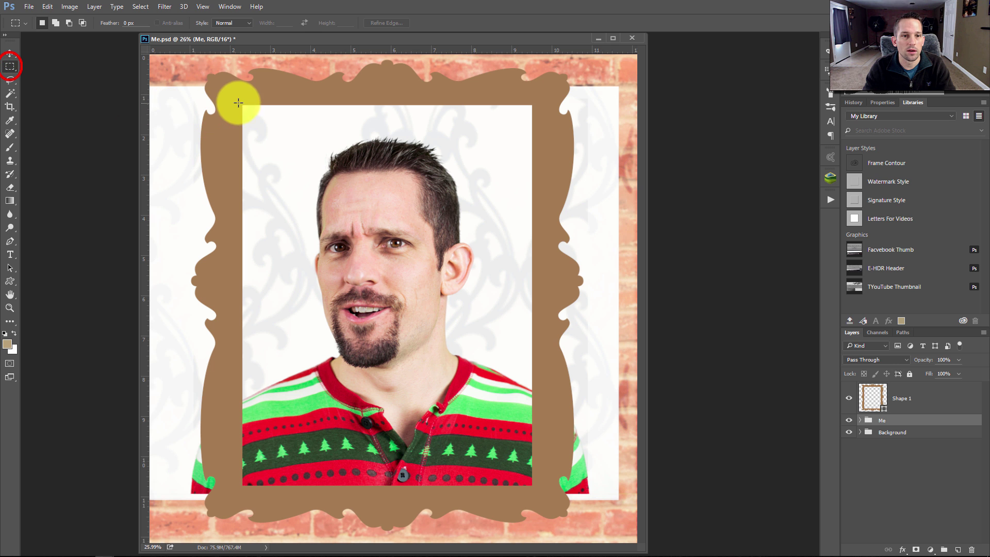
drag(237, 104, 542, 490)
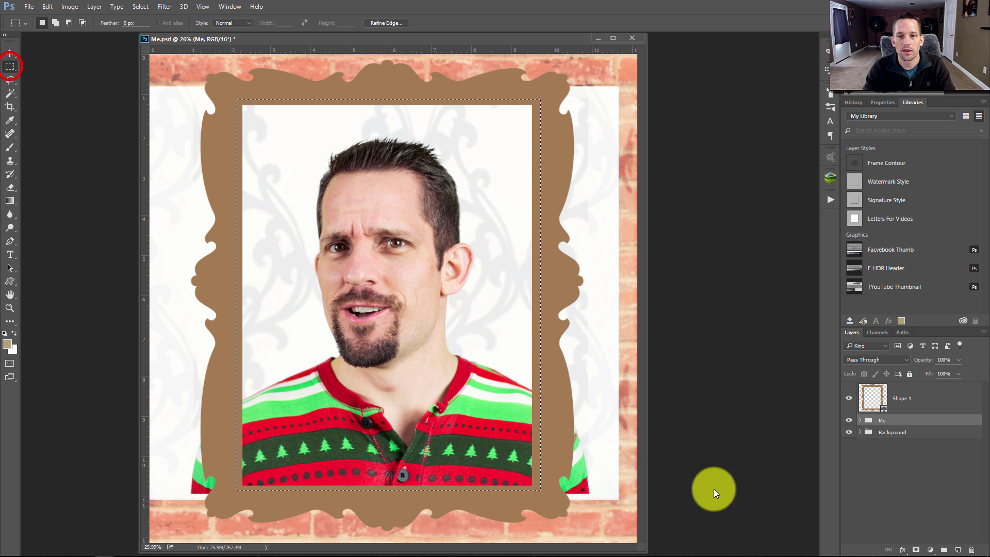
click(915, 549)
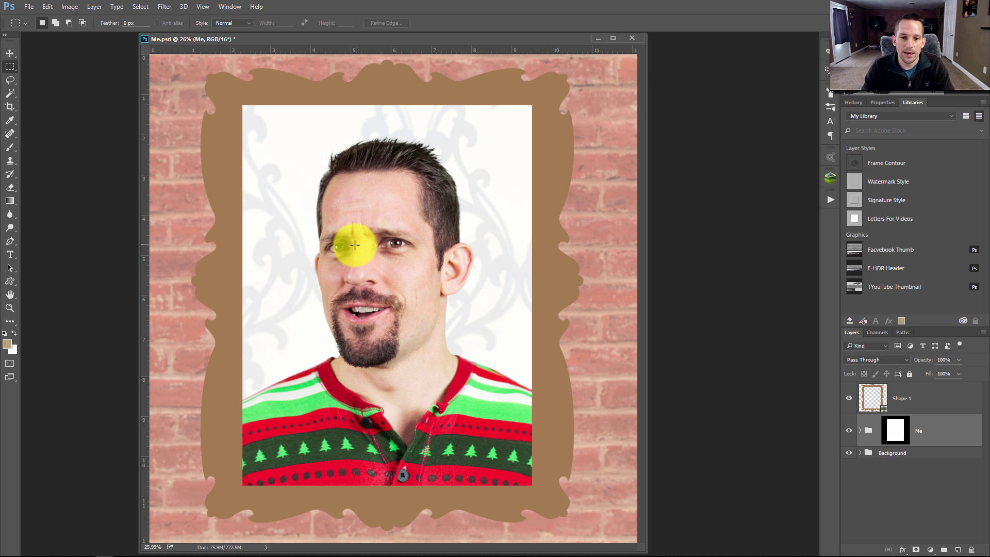
key(v)
drag(388, 252, 407, 244)
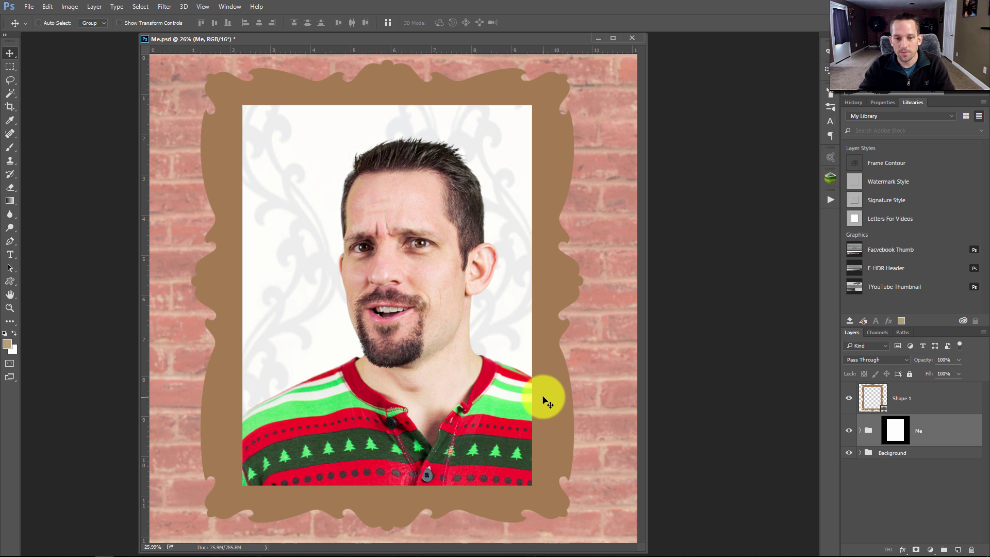
Add a Bevel & Emboss style to the Shape 1 frame layer with depth 282% and size 51 px
click(872, 403)
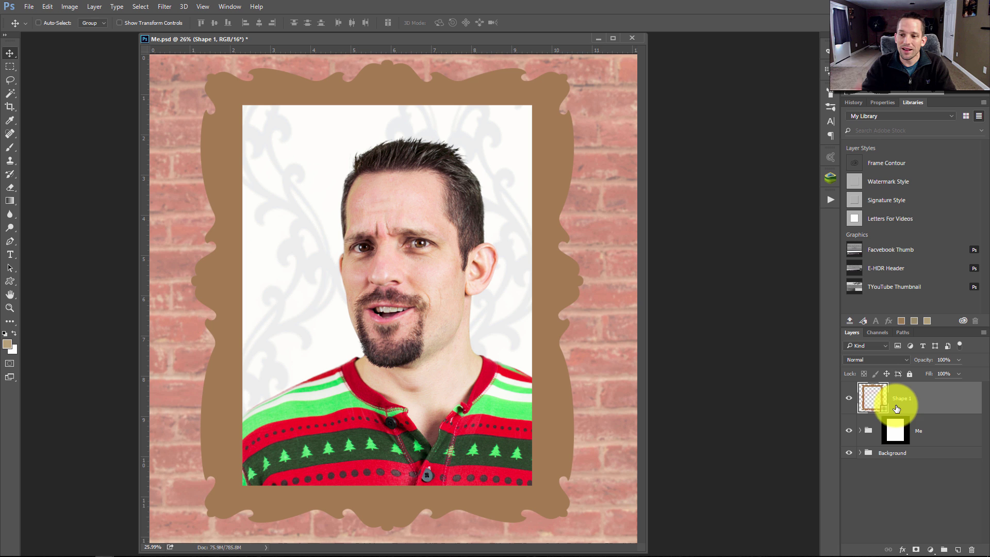
double_click(928, 400)
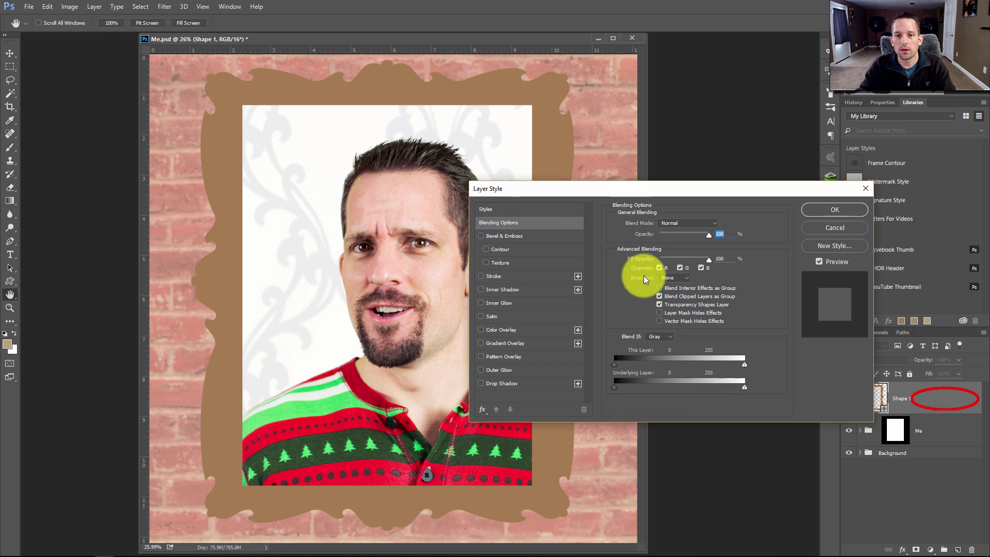
click(504, 237)
drag(570, 187, 655, 115)
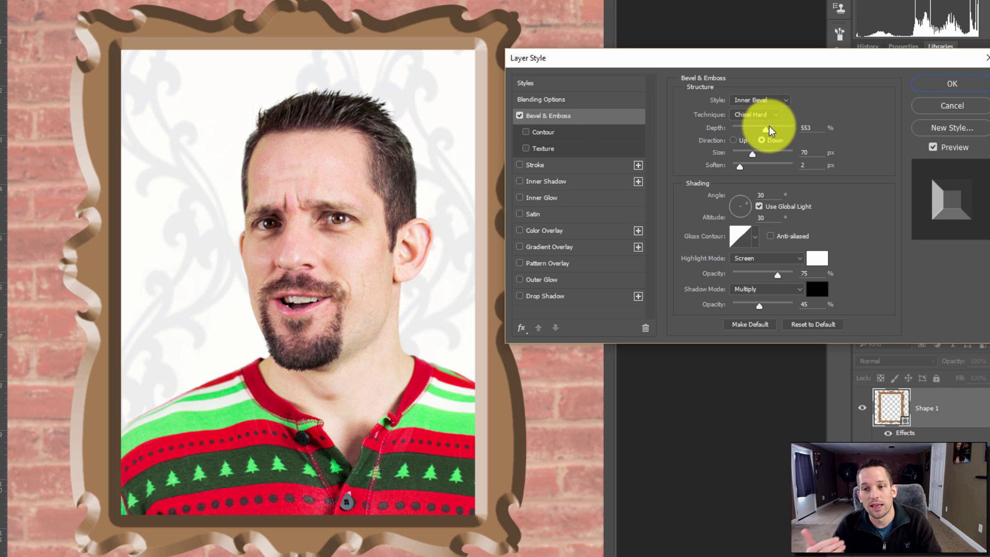
drag(757, 130, 755, 160)
click(752, 155)
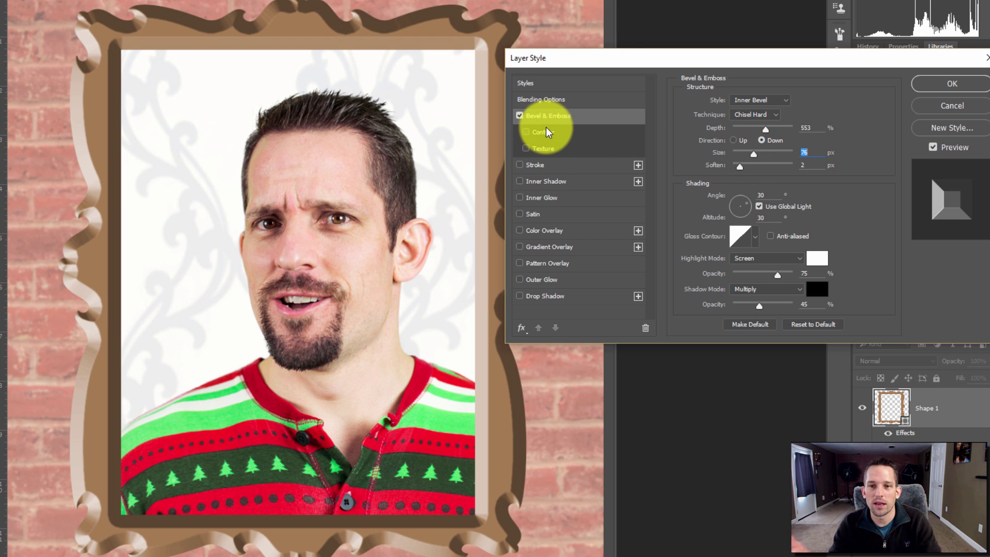
drag(764, 128, 747, 154)
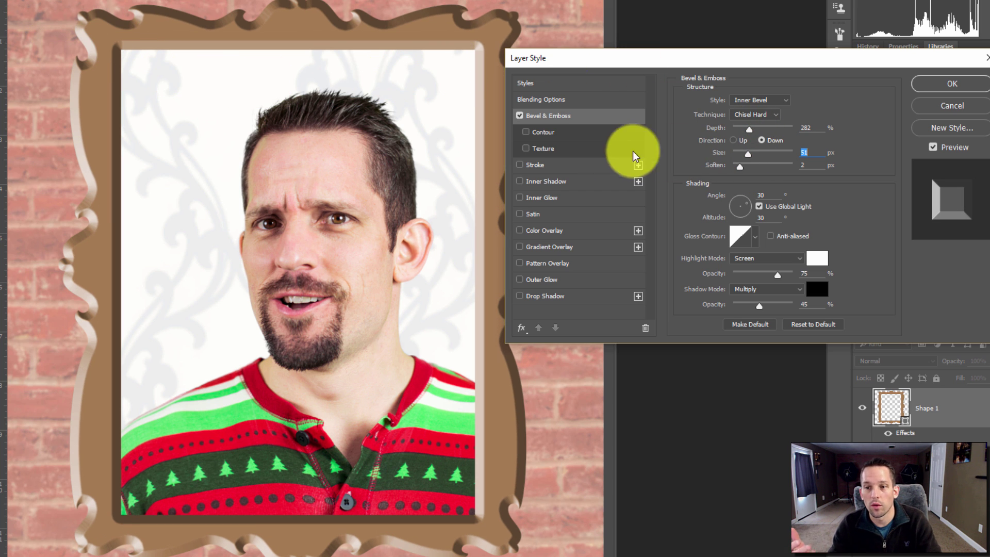
Enable the bevel's Contour, compare several presets, choose Rolling Slope - Descending and set its range to 72%
click(536, 132)
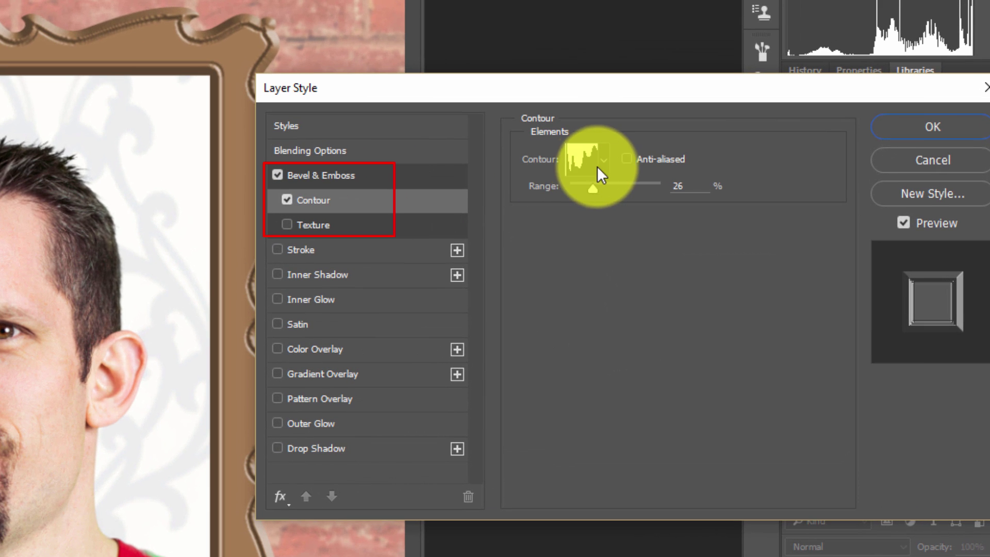
click(602, 160)
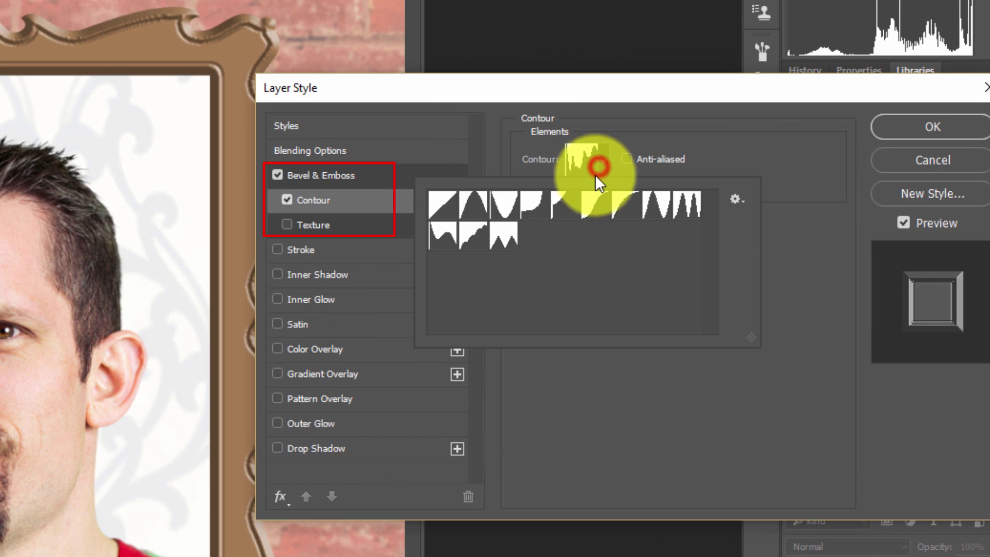
click(434, 208)
click(475, 209)
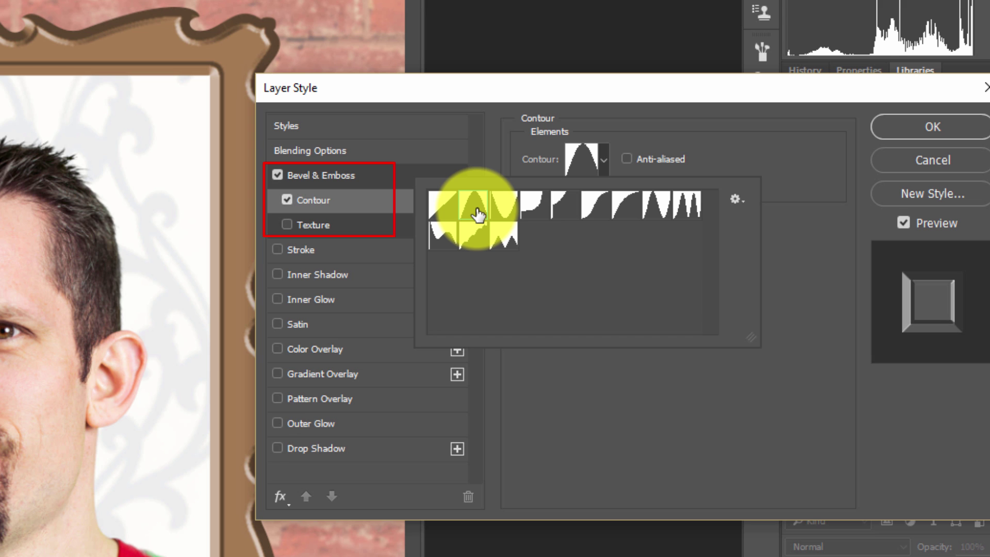
click(509, 213)
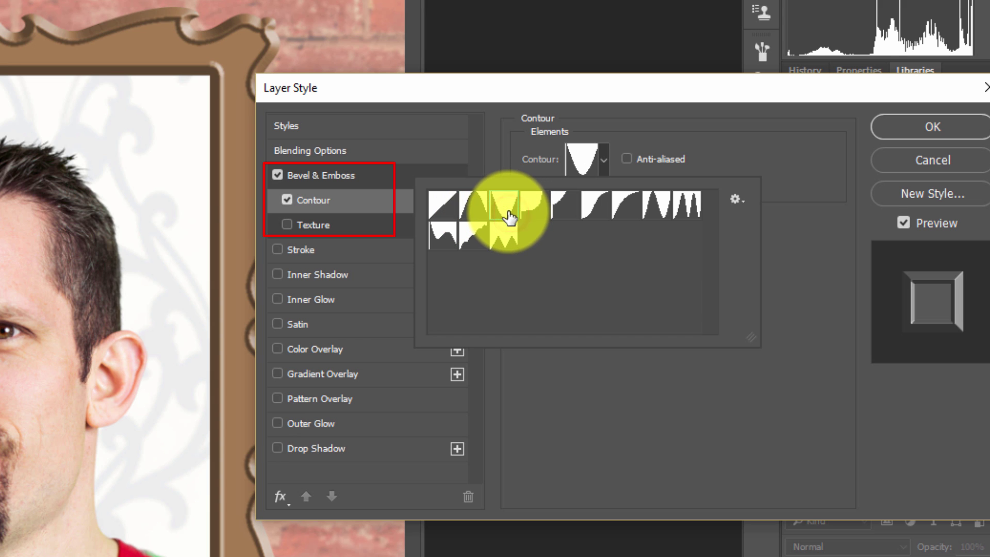
click(534, 208)
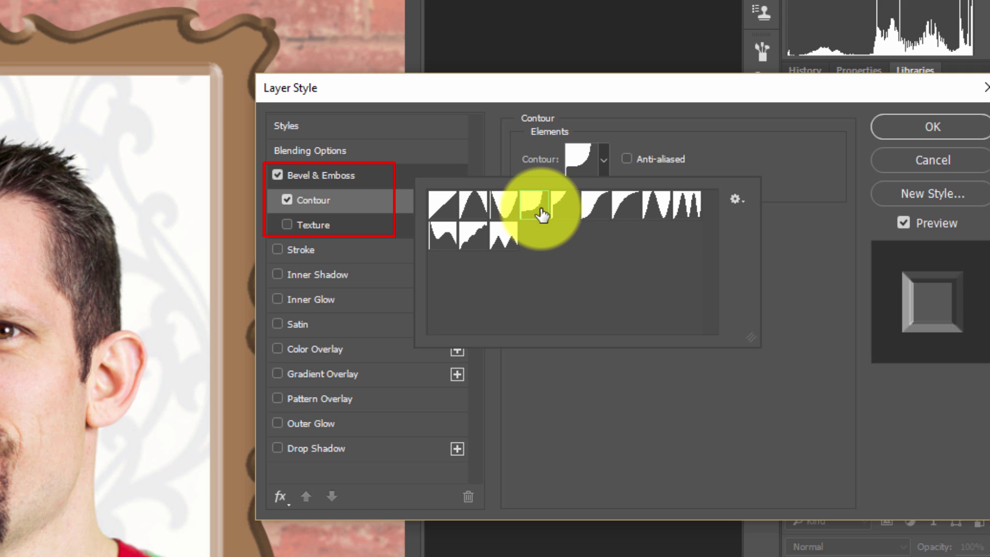
click(572, 209)
click(596, 210)
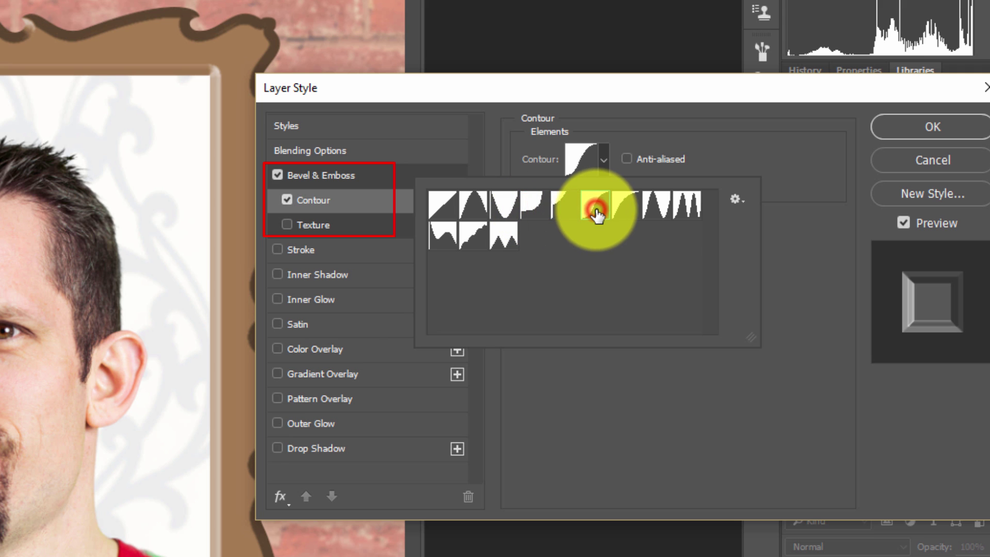
click(625, 207)
click(473, 240)
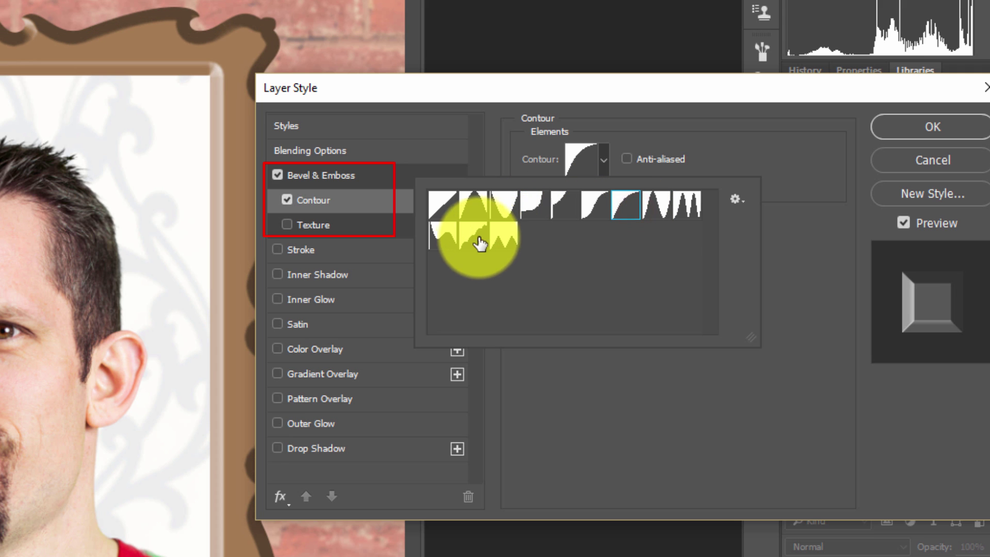
click(444, 239)
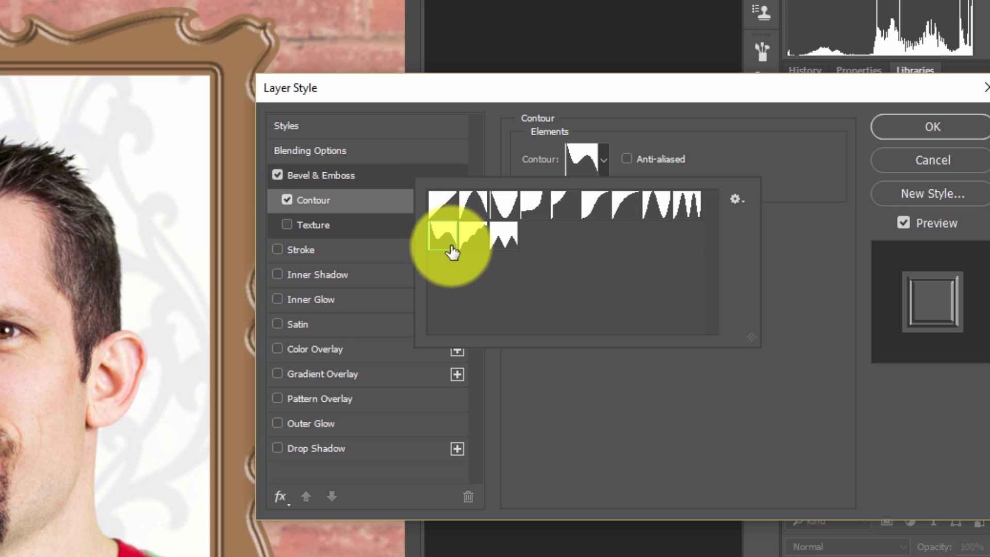
double_click(444, 239)
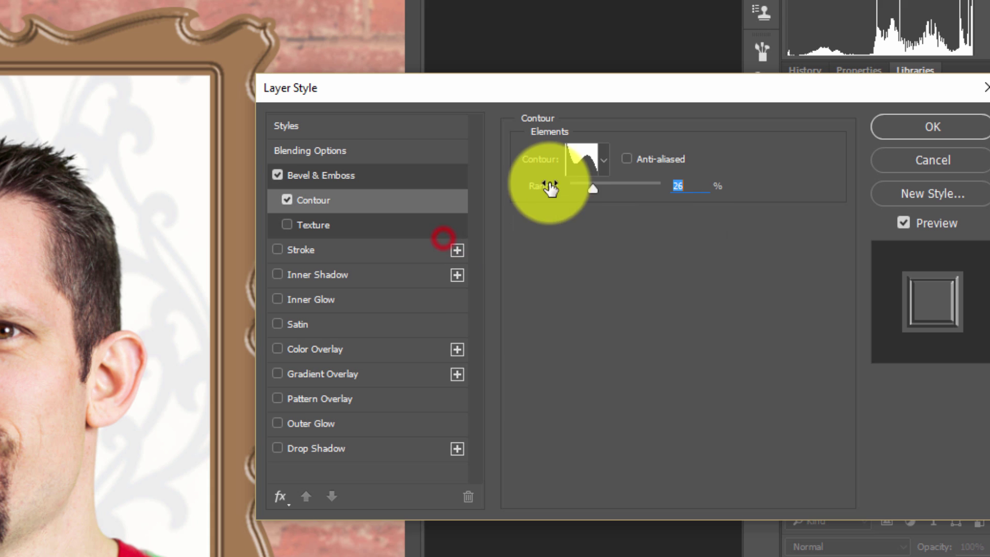
drag(604, 188, 635, 196)
Reshape the contour curve into a custom wave with several peaks and dips, ending at 2% output, and apply it
click(586, 156)
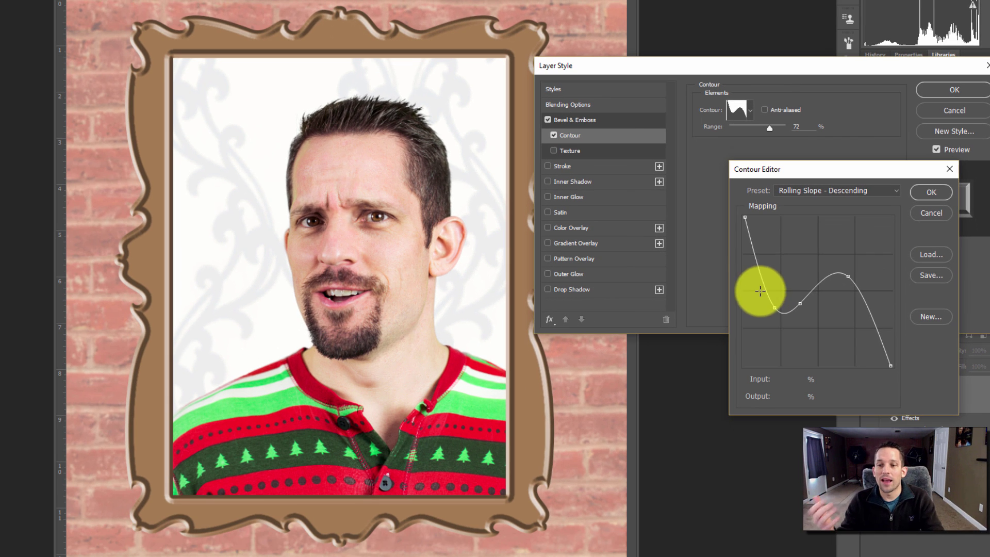
drag(692, 348, 699, 387)
drag(767, 303, 742, 294)
drag(813, 278, 818, 311)
key(ctrl+z)
drag(811, 275, 799, 291)
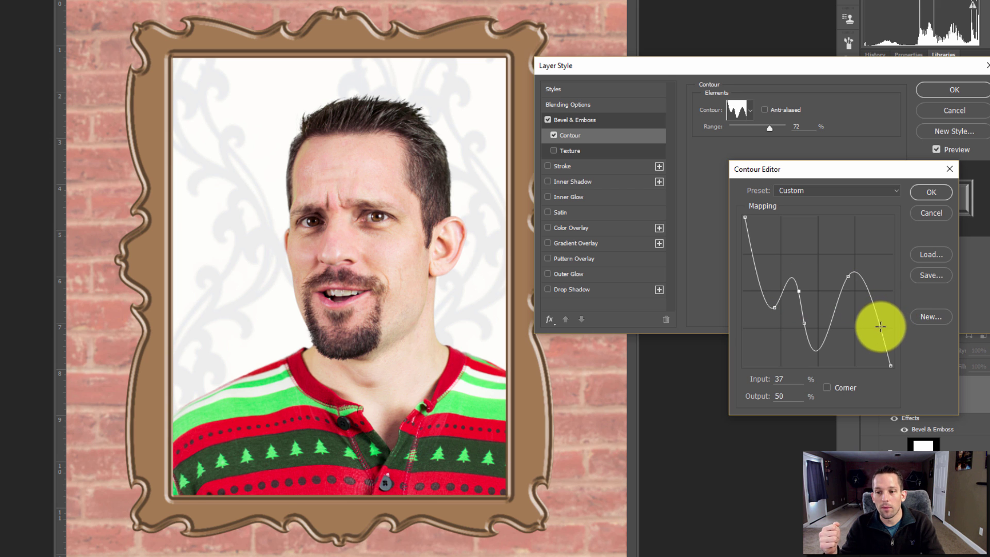
drag(880, 326, 825, 282)
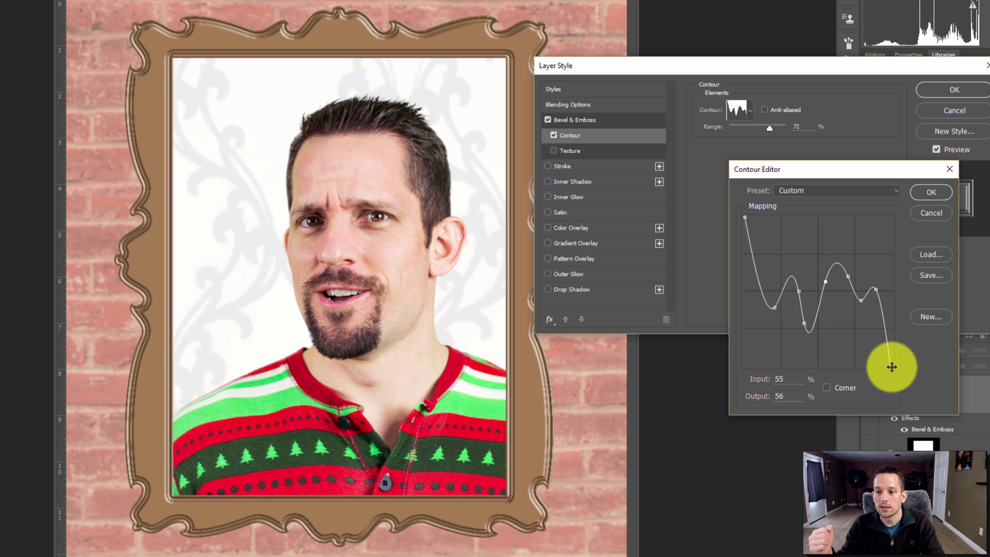
mouse_move(892, 355)
mouse_down()
mouse_move(881, 302)
mouse_move(877, 347)
mouse_move(884, 338)
mouse_move(894, 355)
mouse_up()
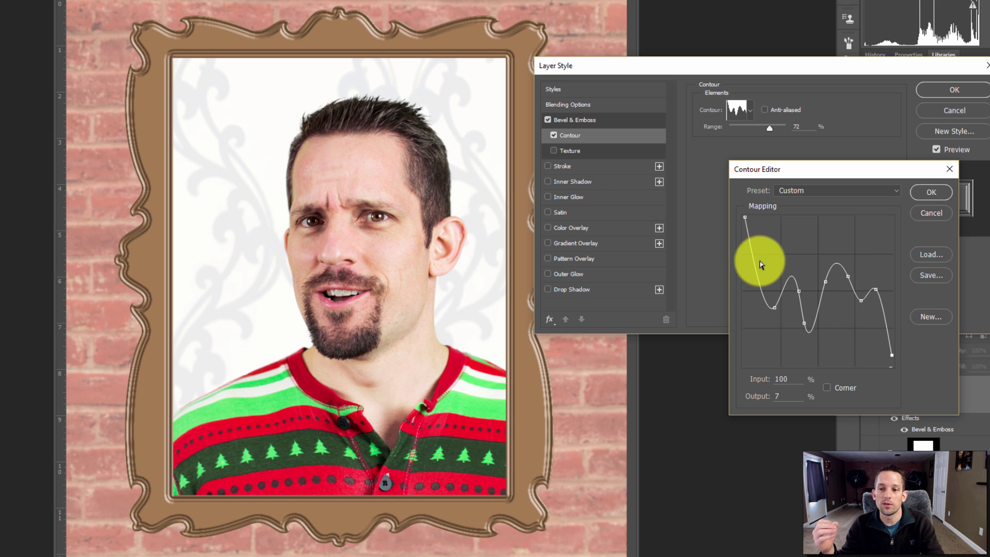
drag(761, 264, 825, 260)
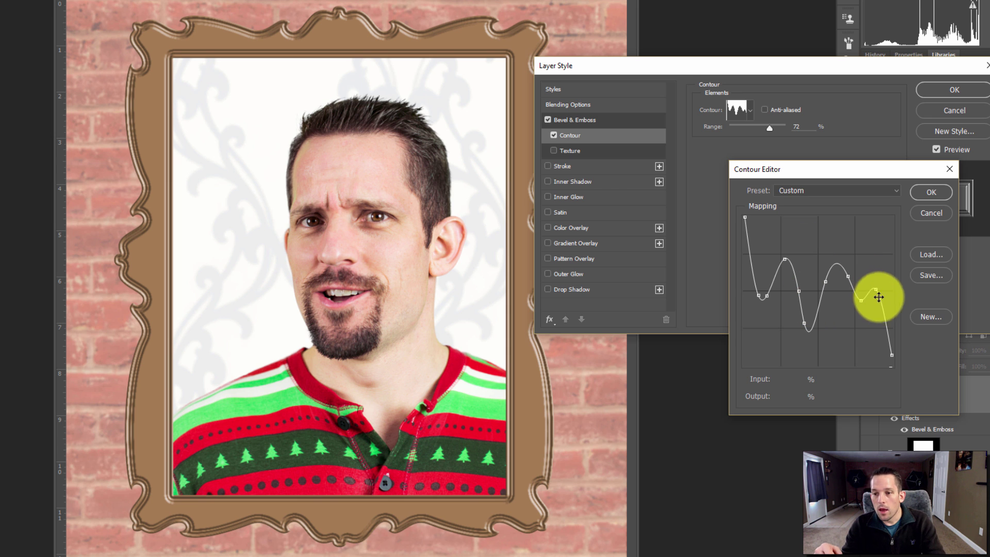
drag(890, 356, 891, 364)
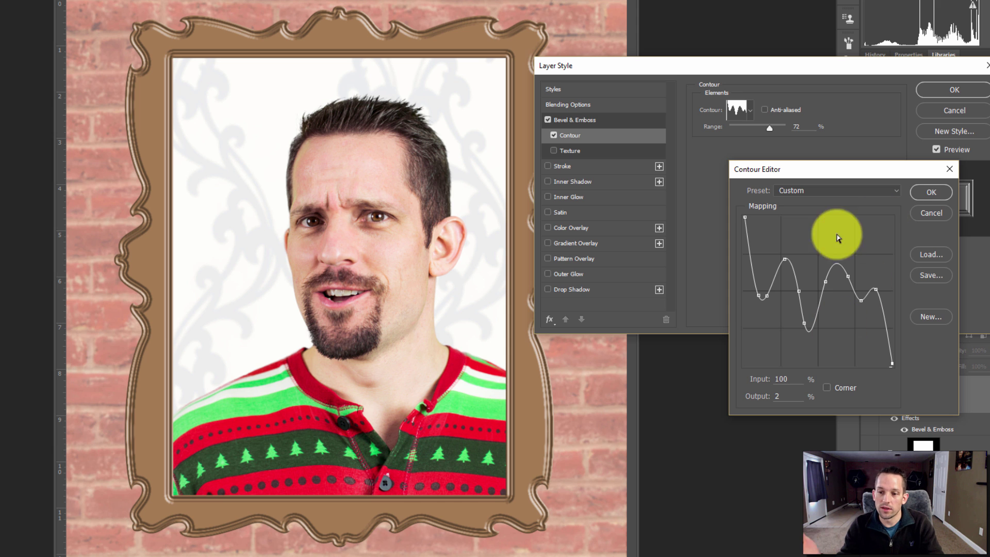
click(921, 193)
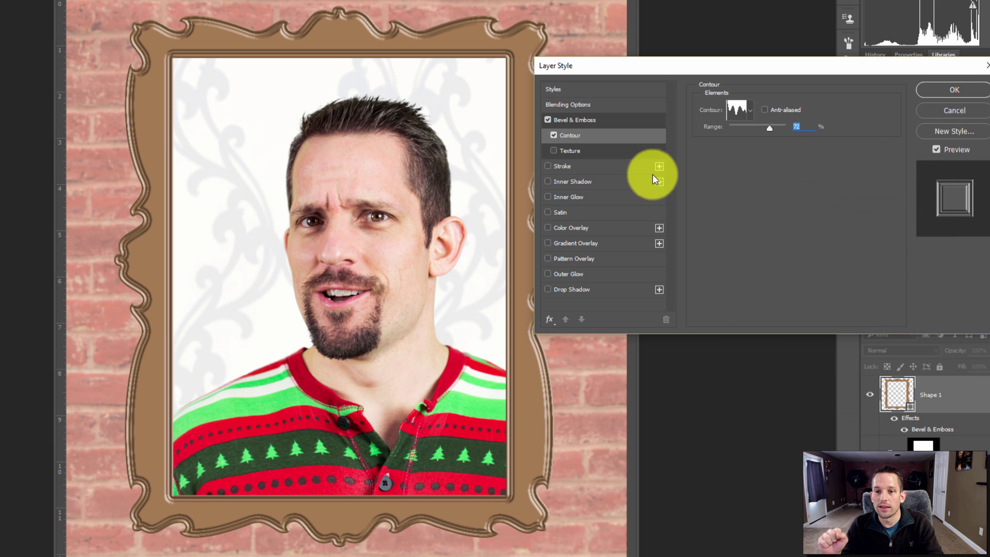
Set the bevel's depth to 657%, size to 59 px, direction to Up and highlight opacity to 100%
click(584, 119)
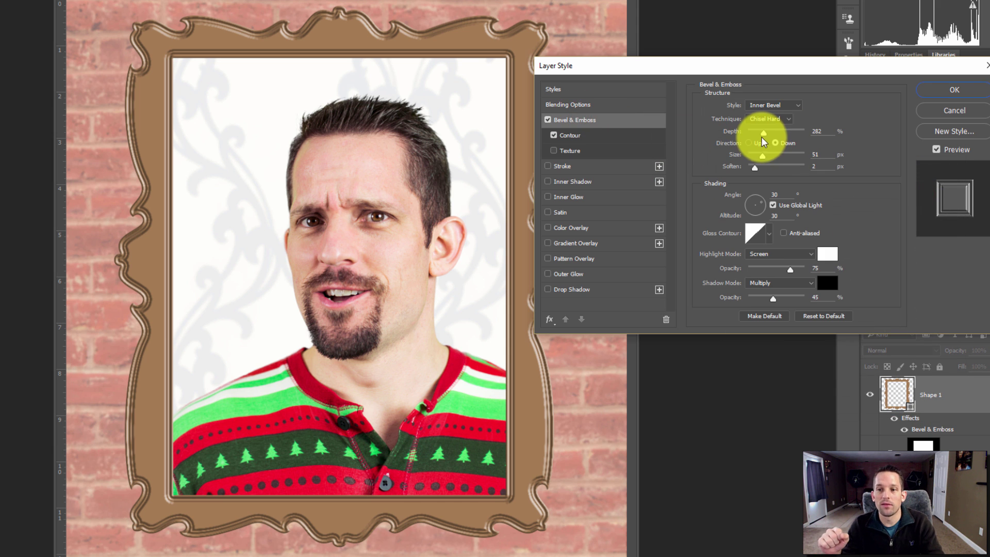
drag(766, 134, 764, 158)
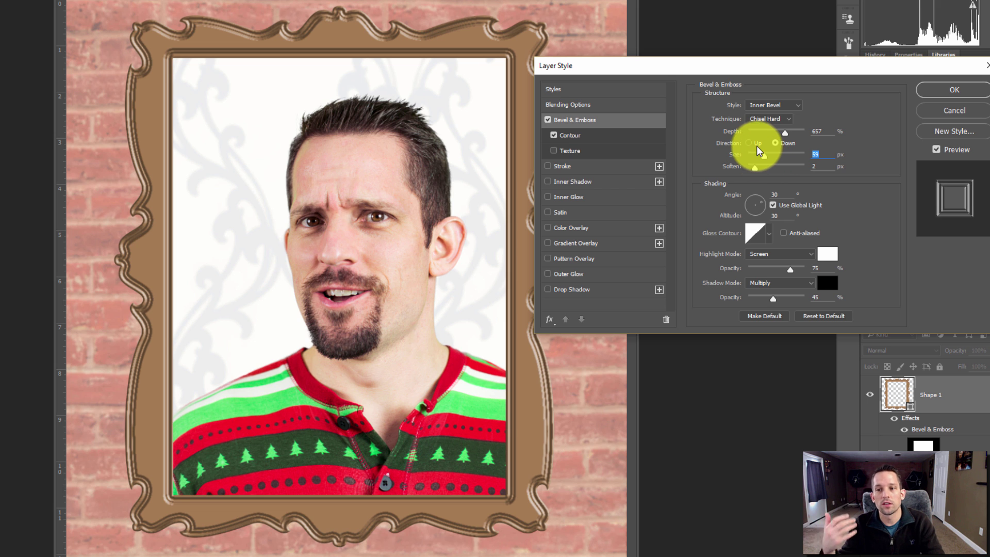
click(750, 144)
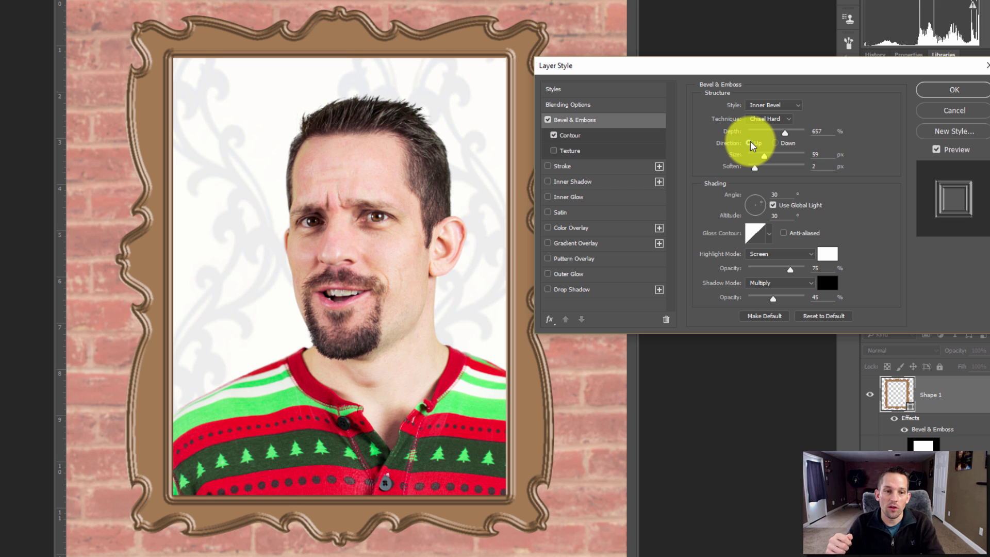
click(790, 144)
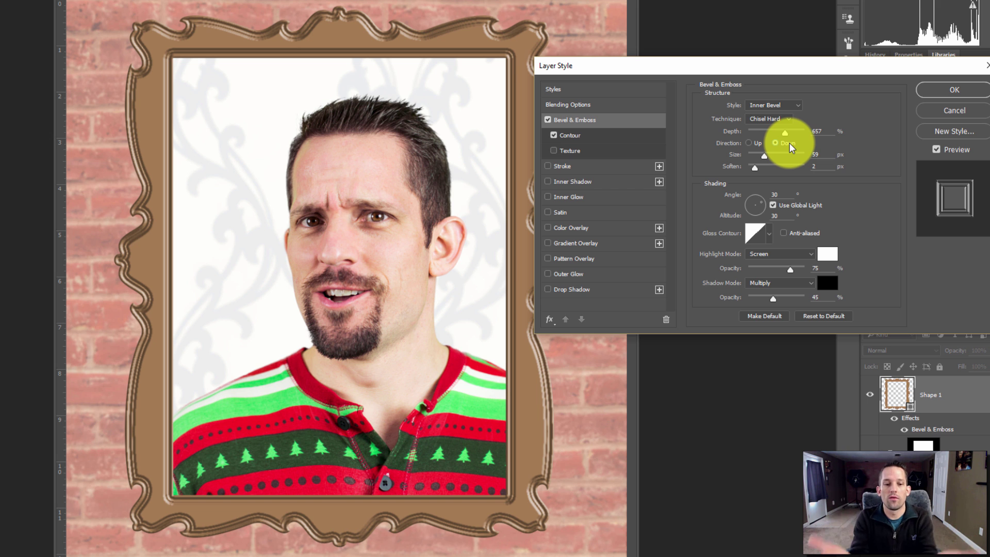
click(755, 142)
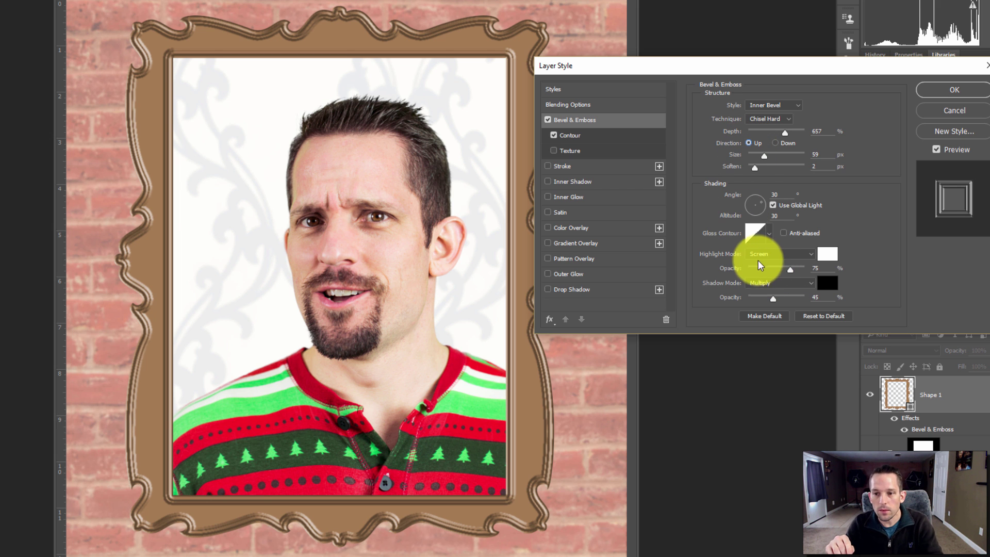
drag(791, 267, 811, 269)
Try different light directions for the bevel and set the shading angle to -132° with a 26° altitude
mouse_move(761, 199)
mouse_down()
mouse_move(753, 204)
mouse_move(762, 199)
mouse_up()
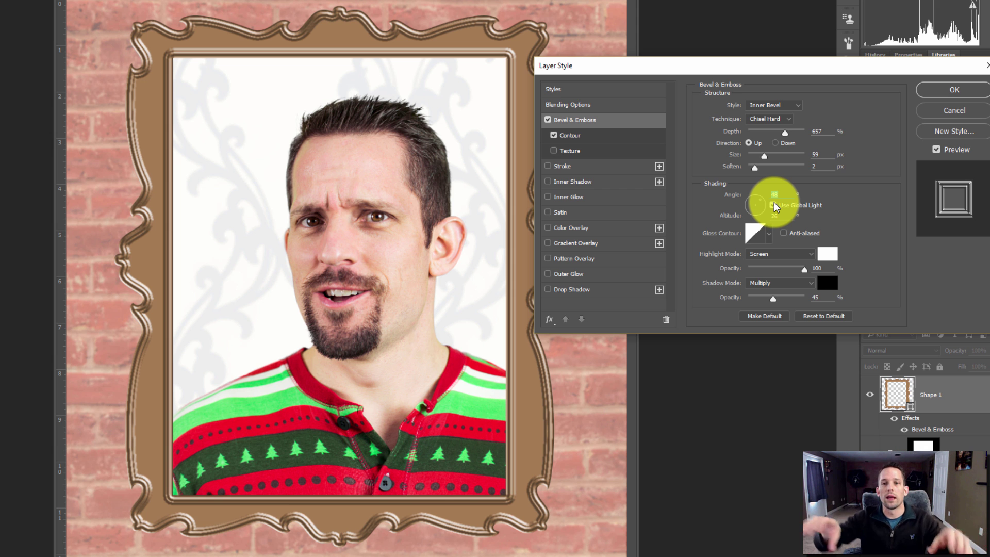
click(751, 211)
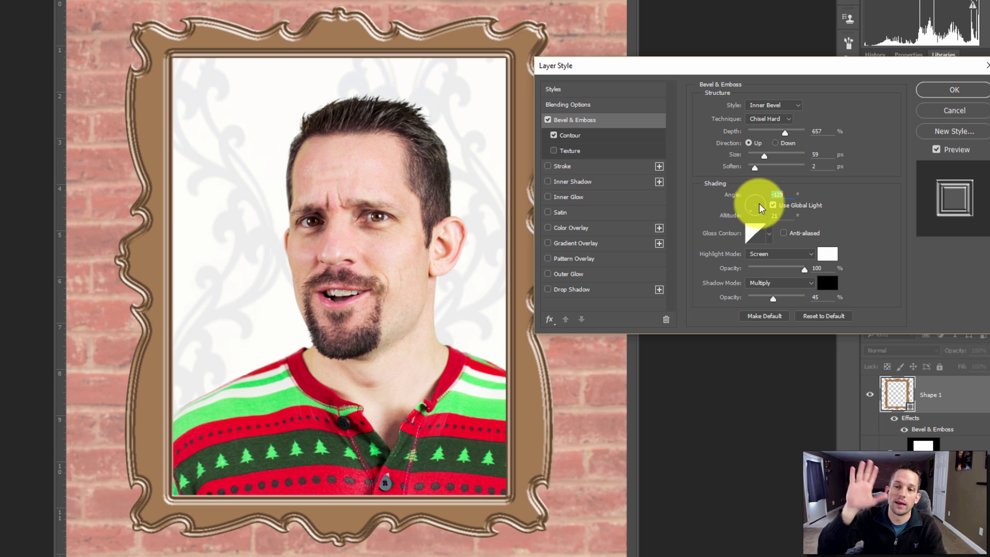
click(759, 200)
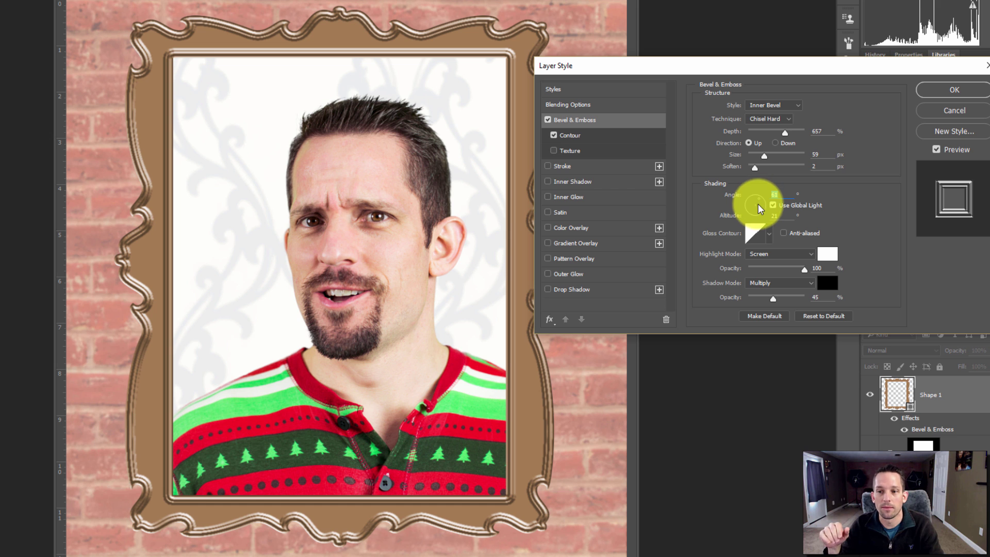
click(759, 200)
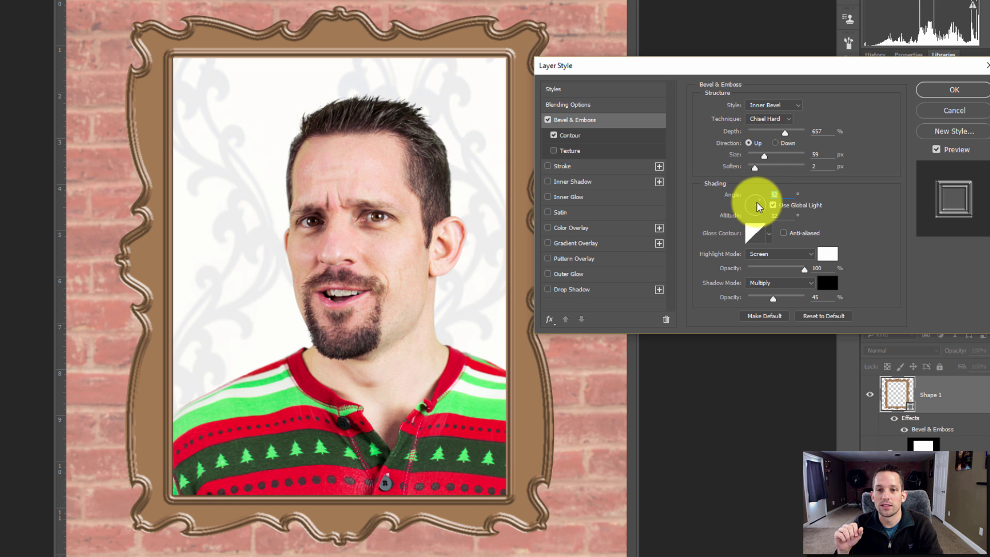
click(758, 202)
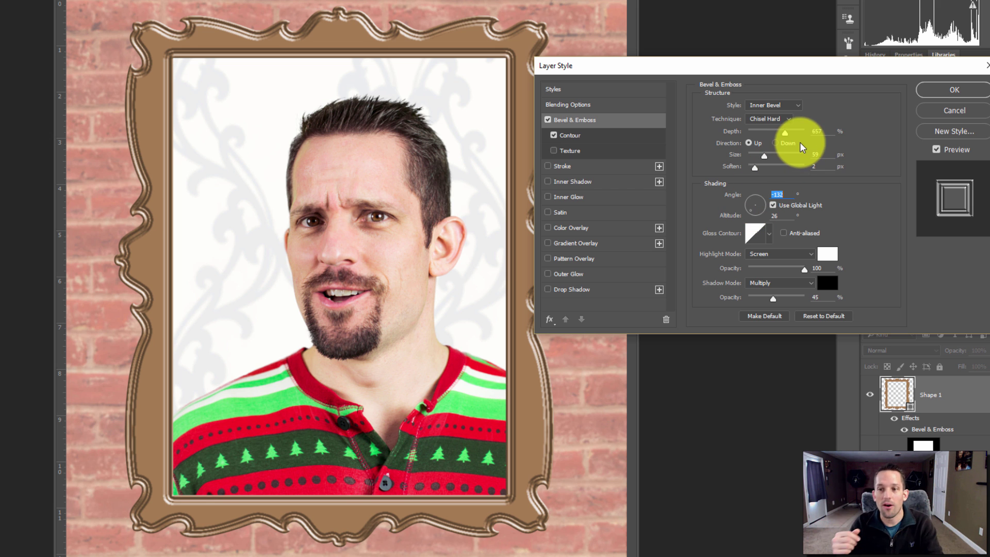
Set the bevel direction to Down and enable the bevel's Texture
click(787, 144)
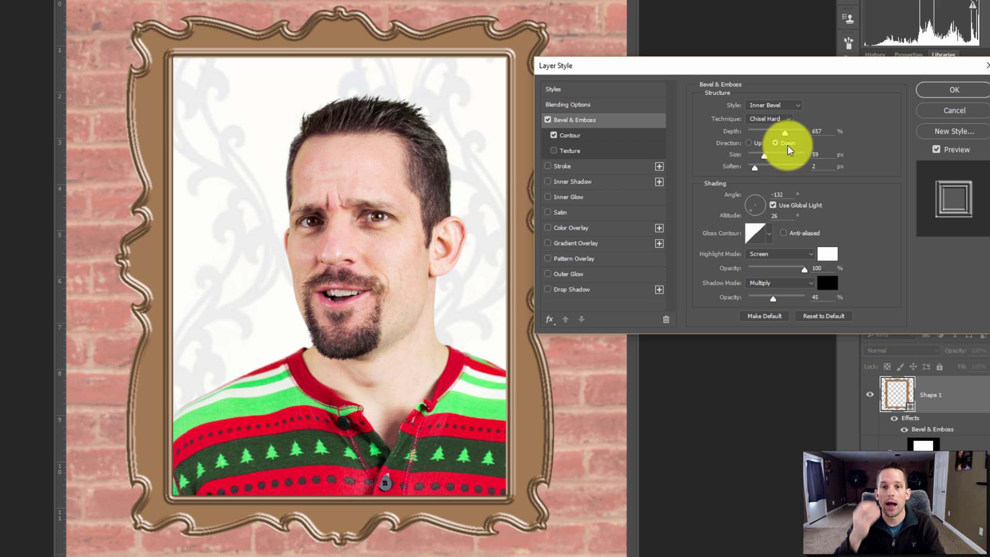
click(568, 151)
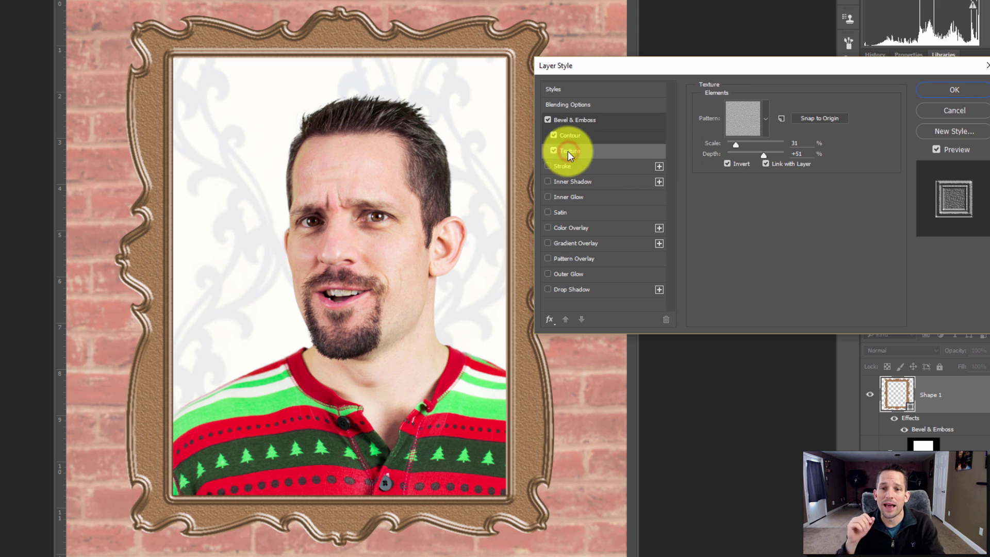
Compare various texture patterns on the frame and choose the fine-grained gray pattern in the first slot of the third row
click(744, 123)
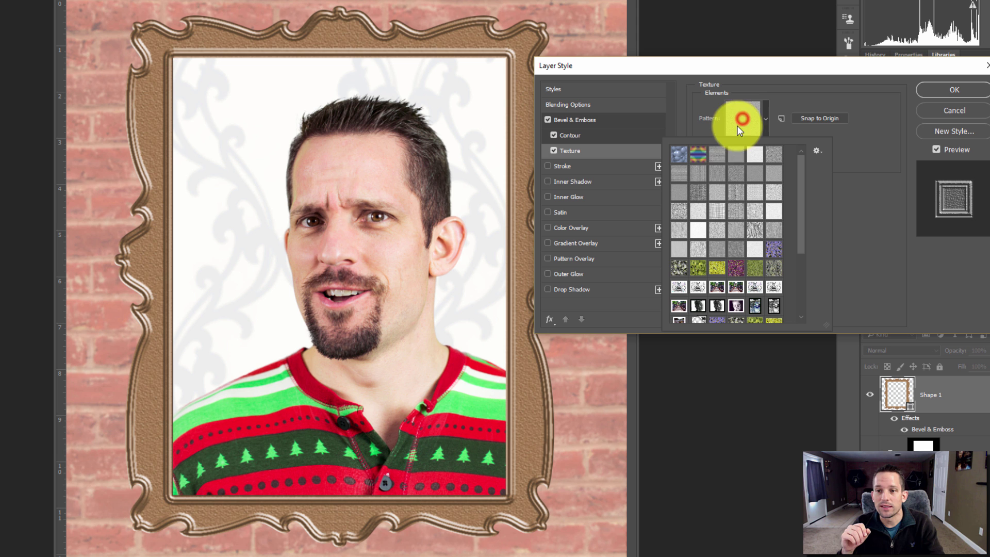
click(721, 172)
click(736, 173)
click(753, 167)
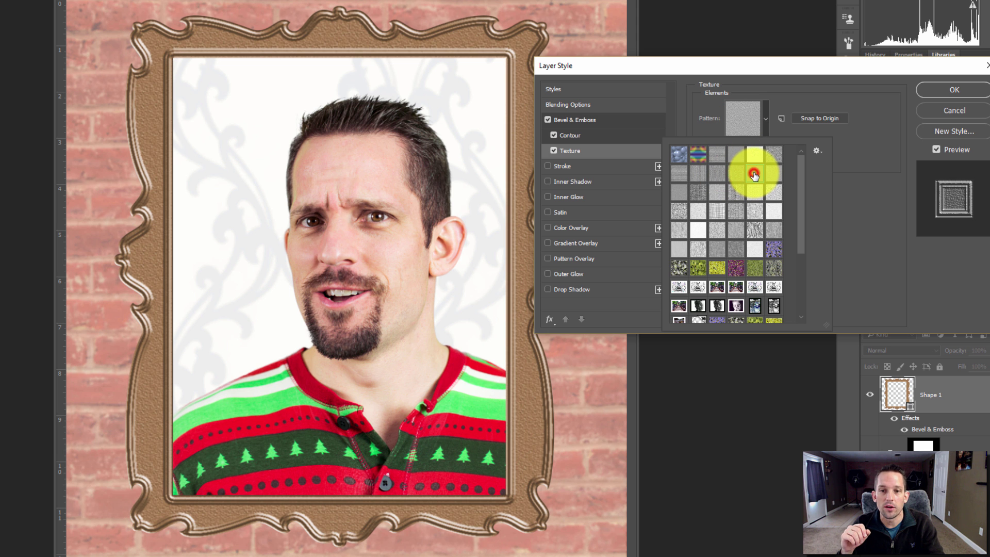
click(753, 155)
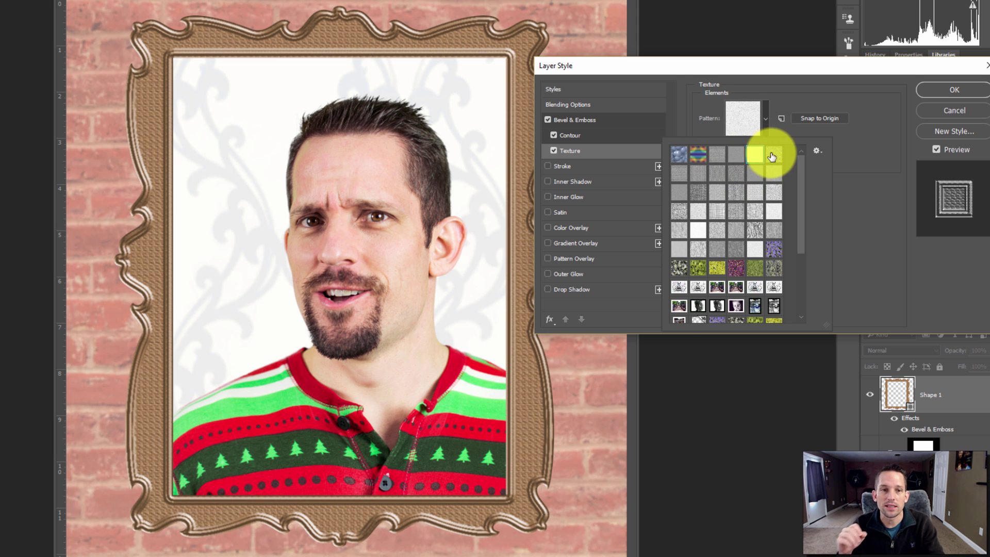
click(769, 154)
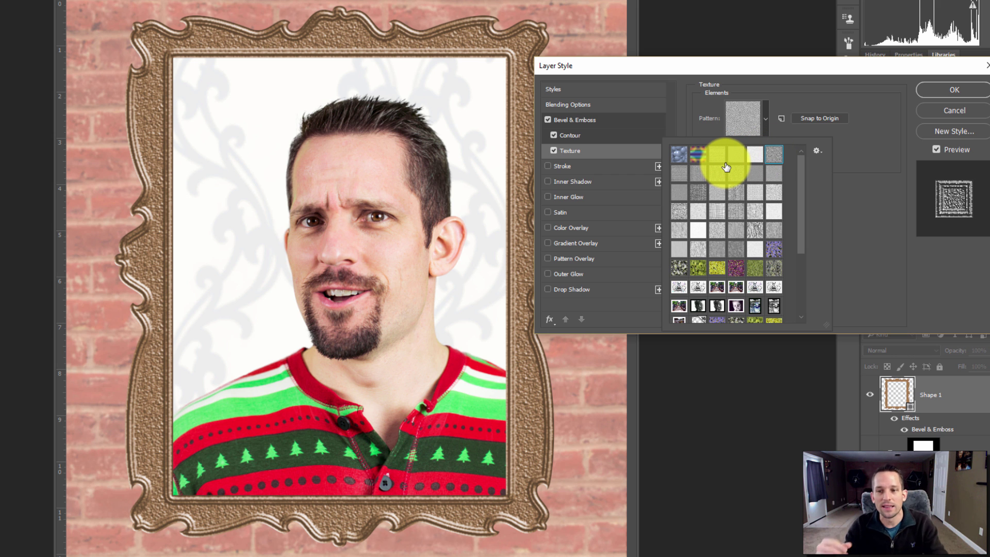
click(717, 154)
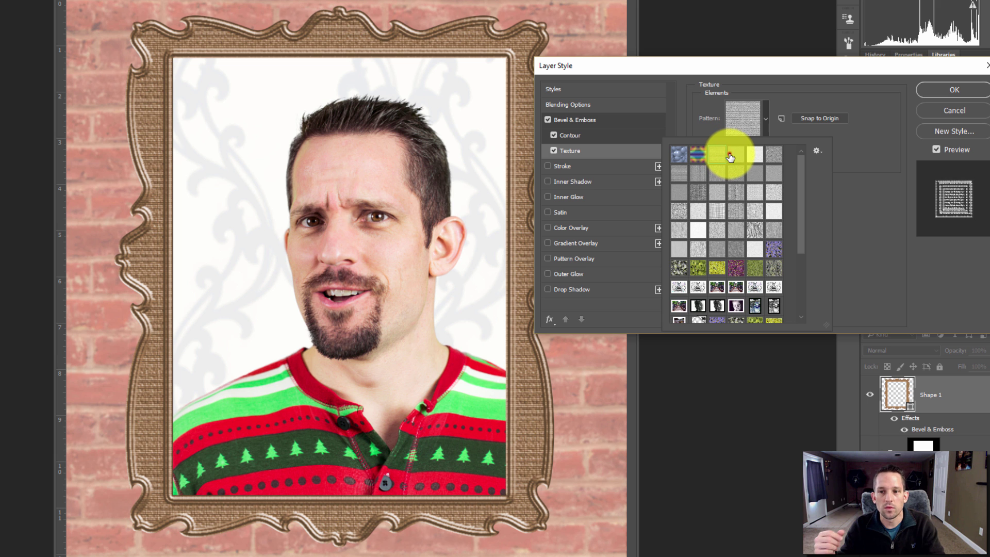
click(730, 153)
click(678, 191)
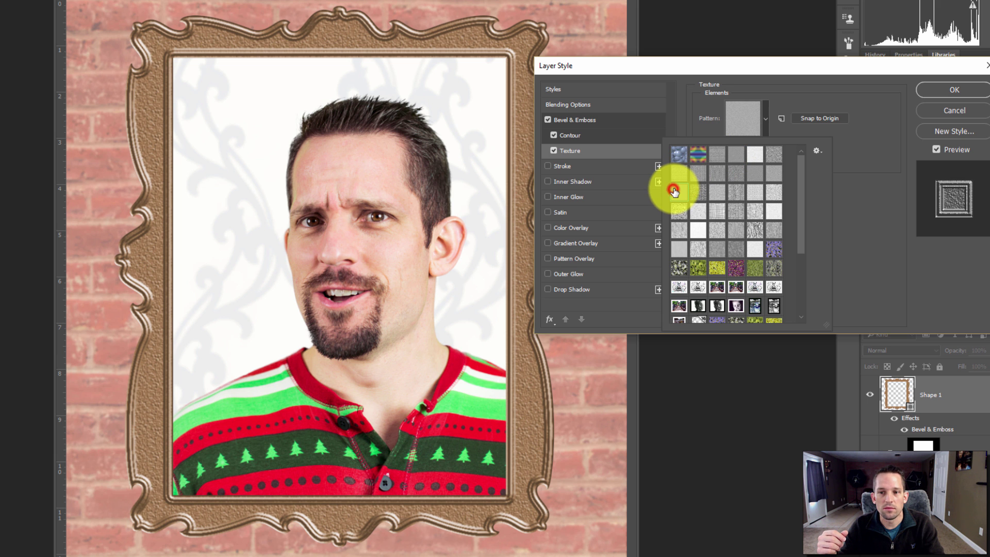
click(698, 193)
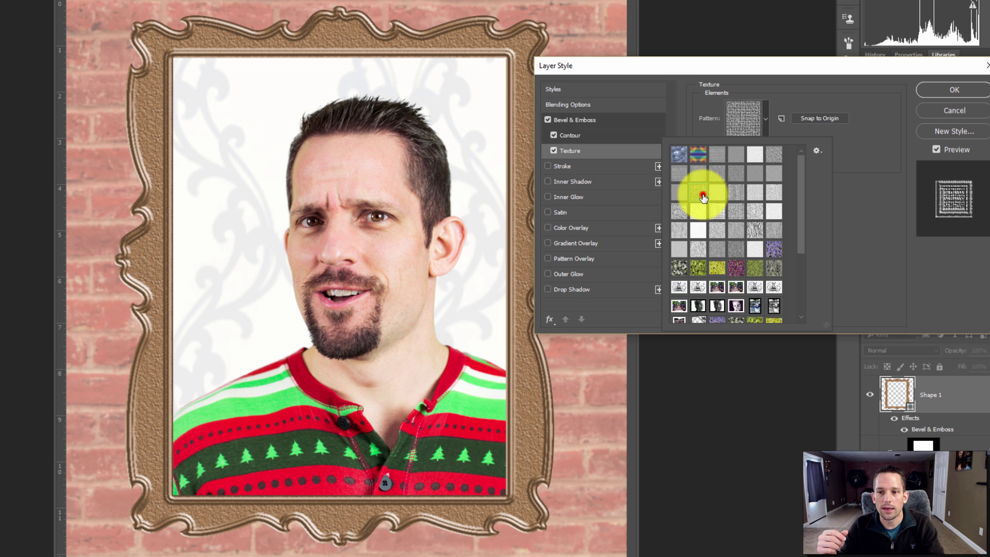
click(699, 210)
click(717, 228)
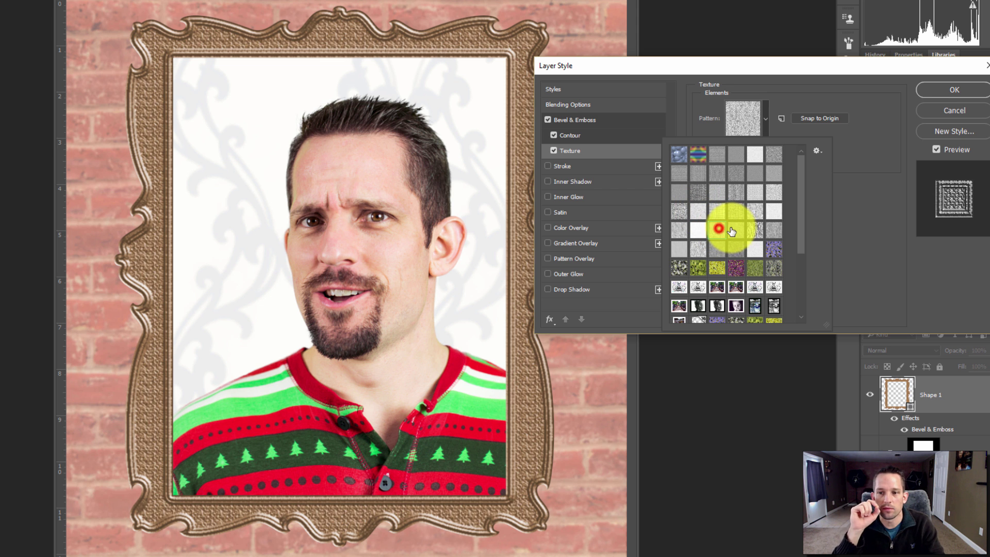
click(731, 231)
click(734, 195)
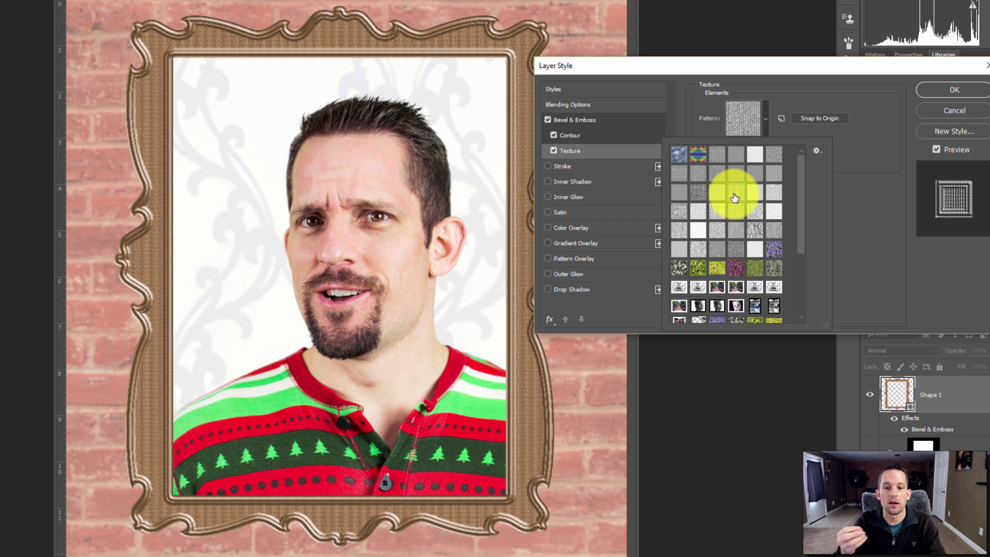
click(675, 233)
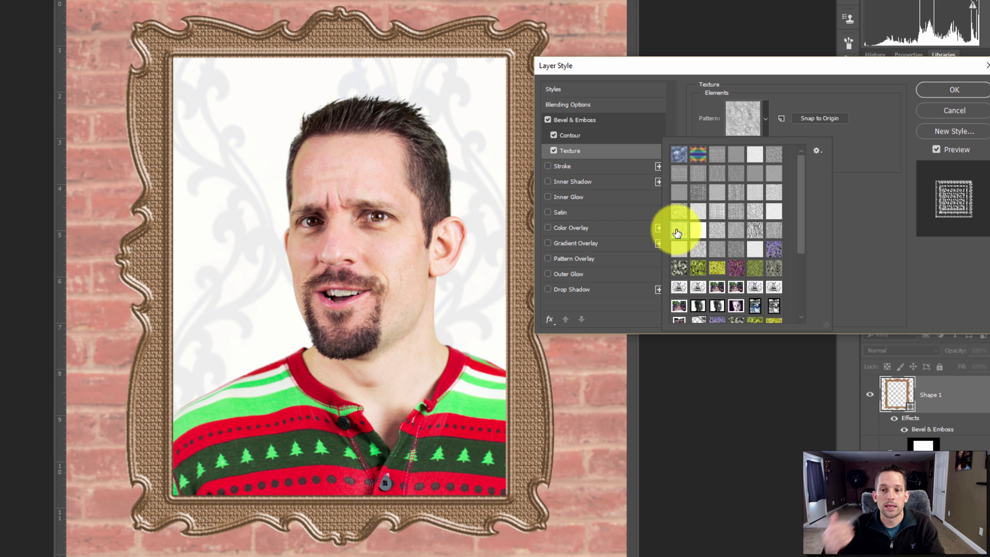
click(677, 211)
click(681, 194)
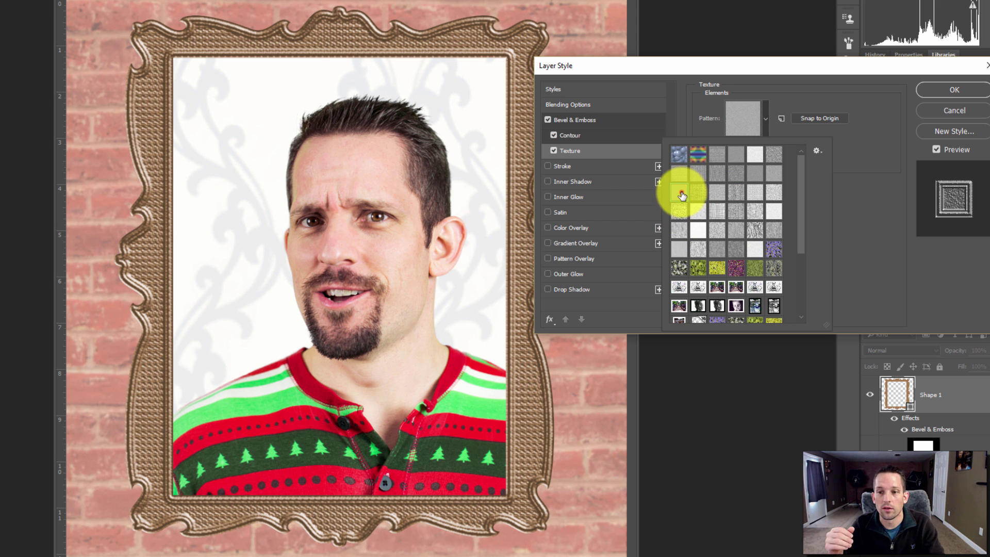
click(679, 157)
click(676, 187)
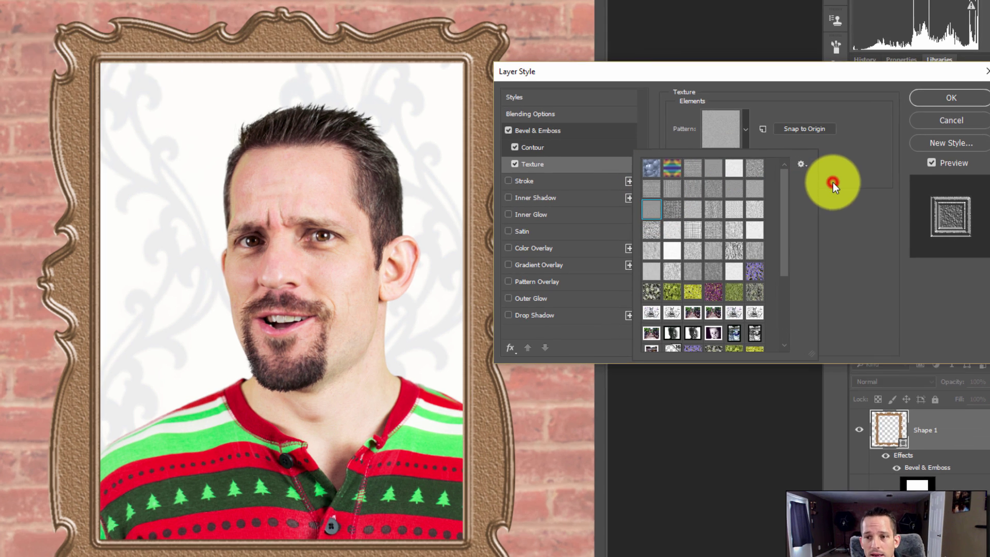
click(832, 178)
Experiment with the texture's scale up to 1000% and its depth, settling on 19% scale and -79% depth
click(735, 144)
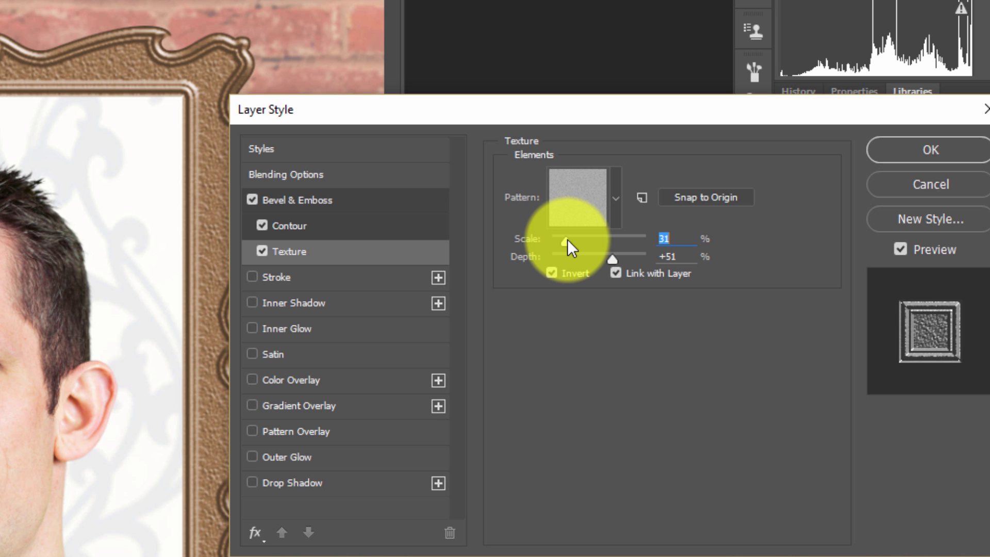
drag(567, 240, 637, 240)
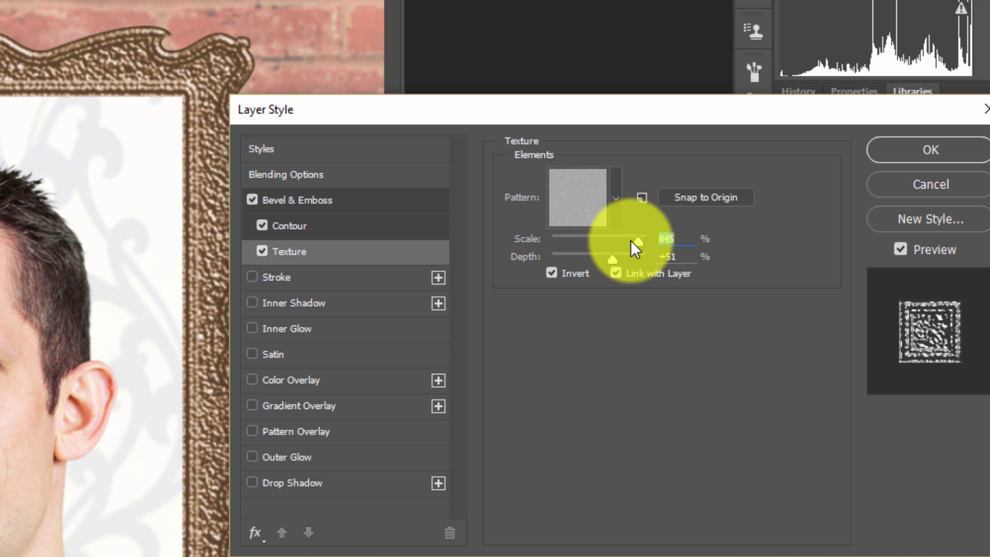
click(566, 238)
drag(566, 238, 660, 240)
drag(613, 264, 580, 258)
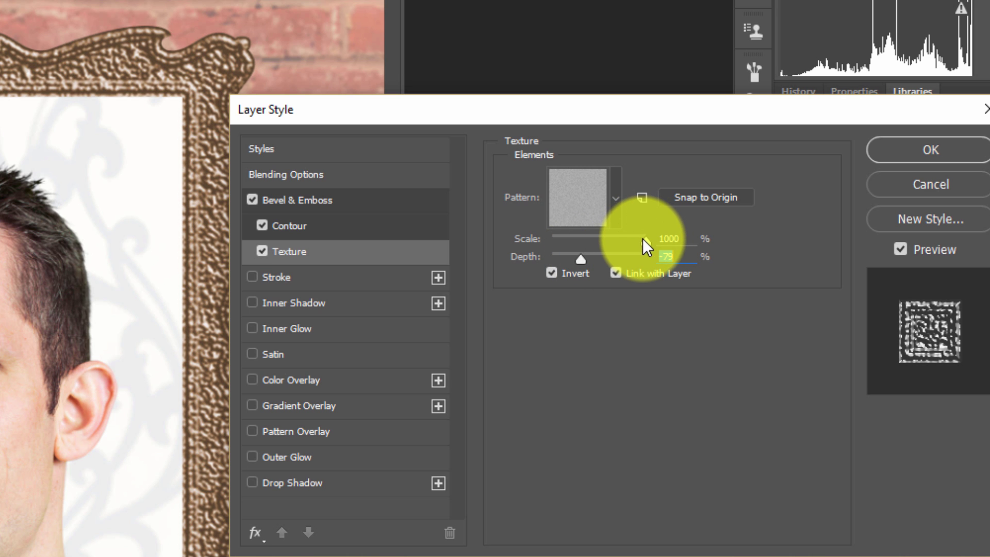
drag(646, 237, 561, 245)
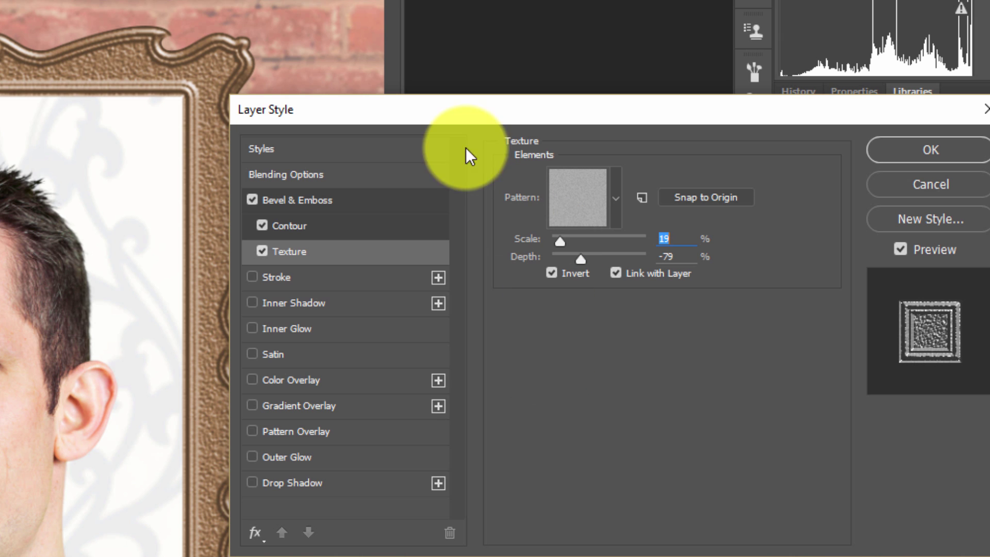
Enable a drop shadow on the frame, try different shadow positions over the canvas and turn on Use Global Light
click(299, 481)
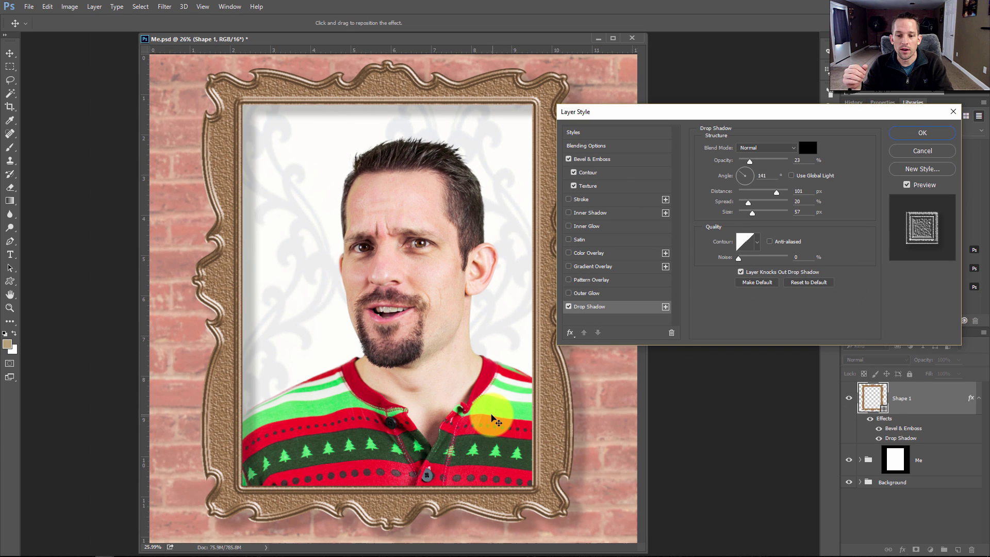
drag(491, 416, 485, 418)
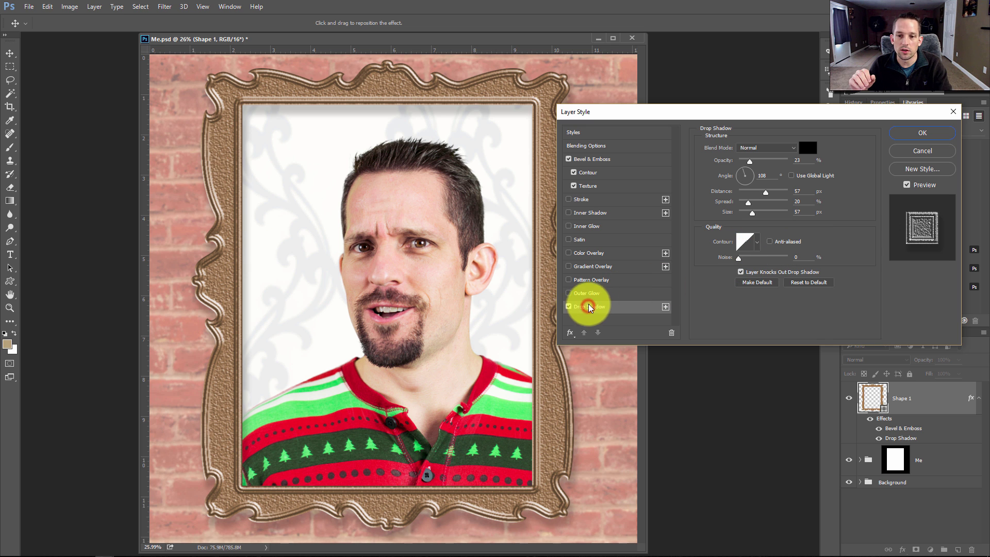
drag(502, 258, 486, 250)
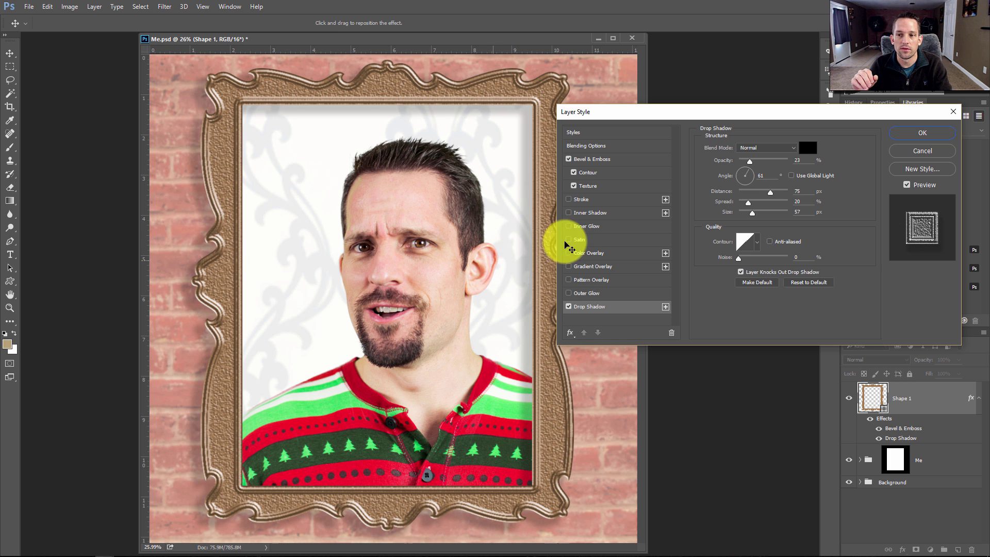
click(792, 176)
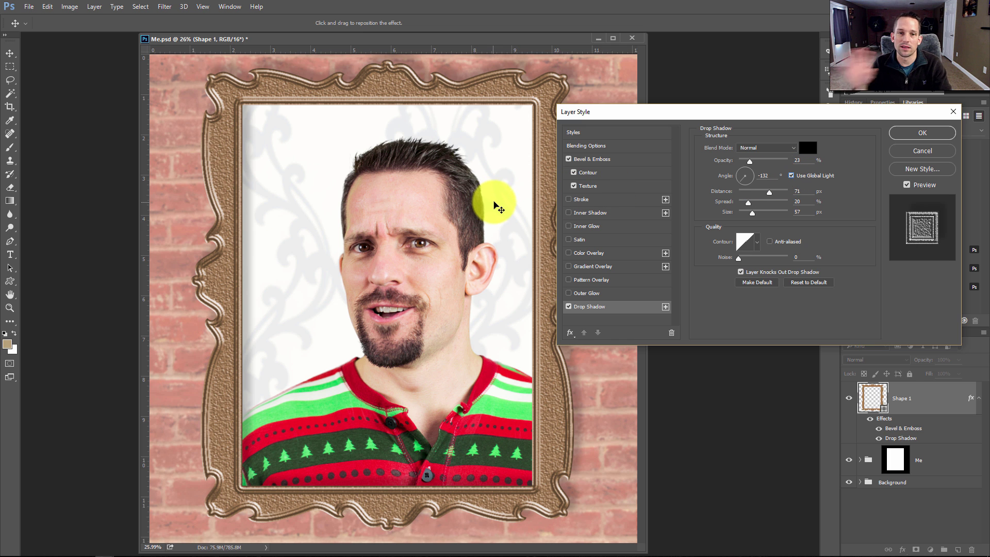
Move the drop shadow to a 71° global light angle and 53 px distance, and set the bevel direction to Up
click(586, 163)
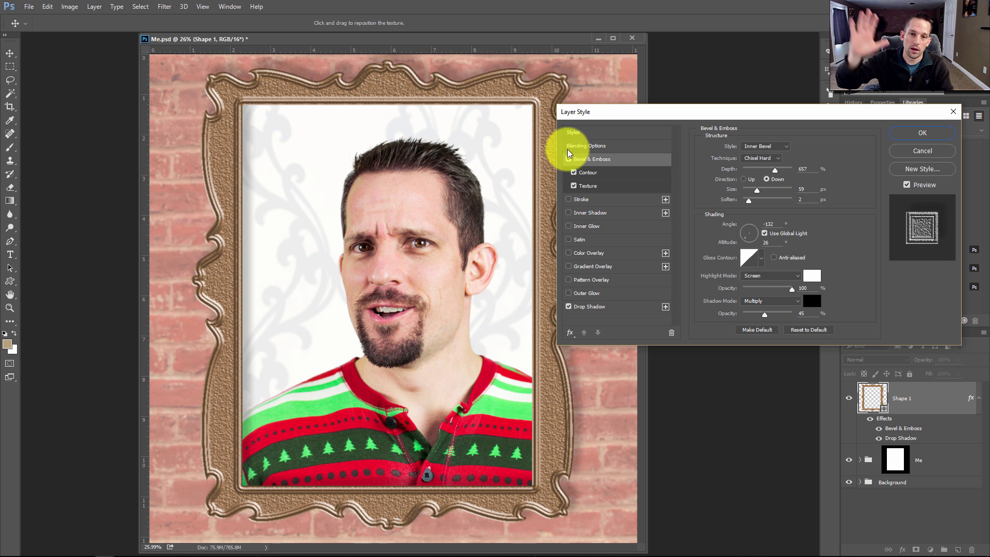
click(591, 306)
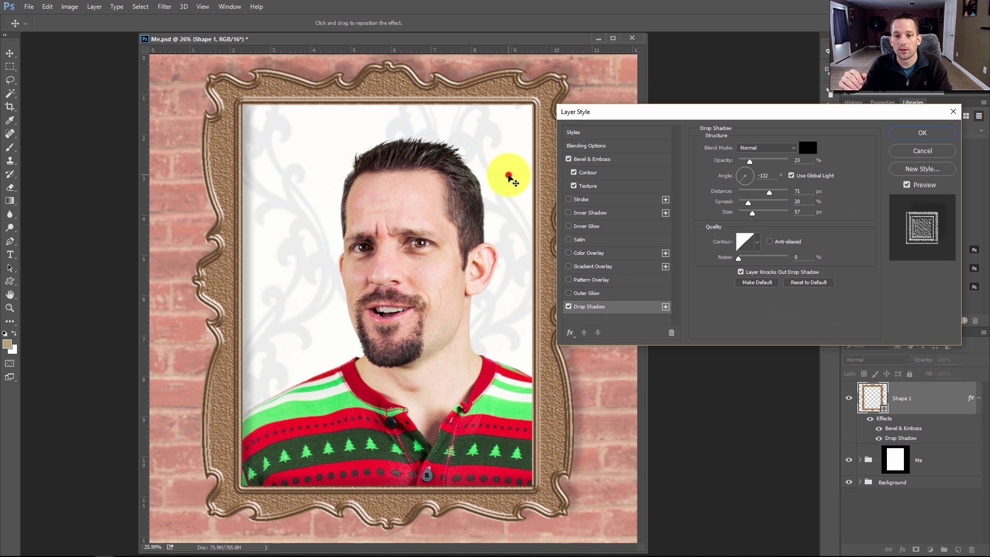
drag(508, 175, 501, 192)
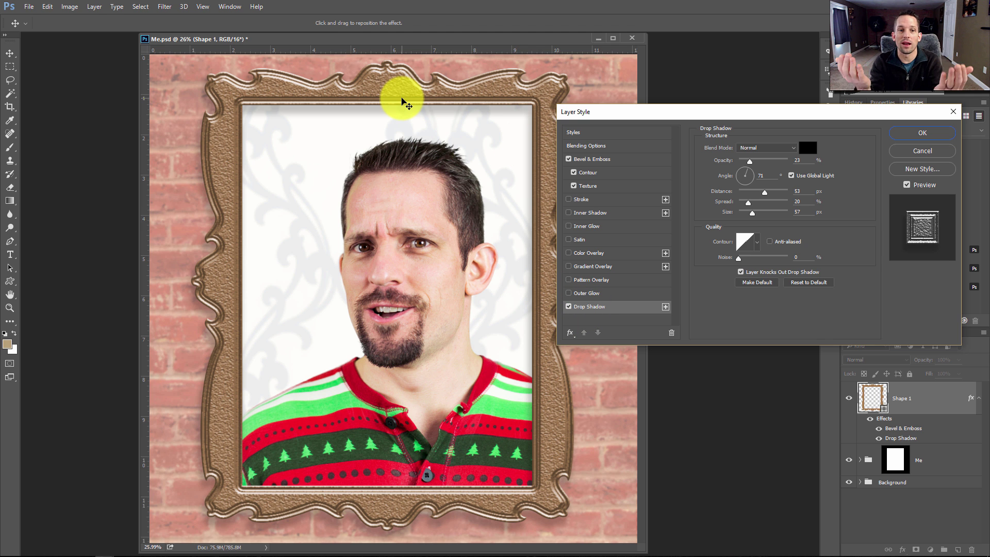
click(600, 159)
click(747, 180)
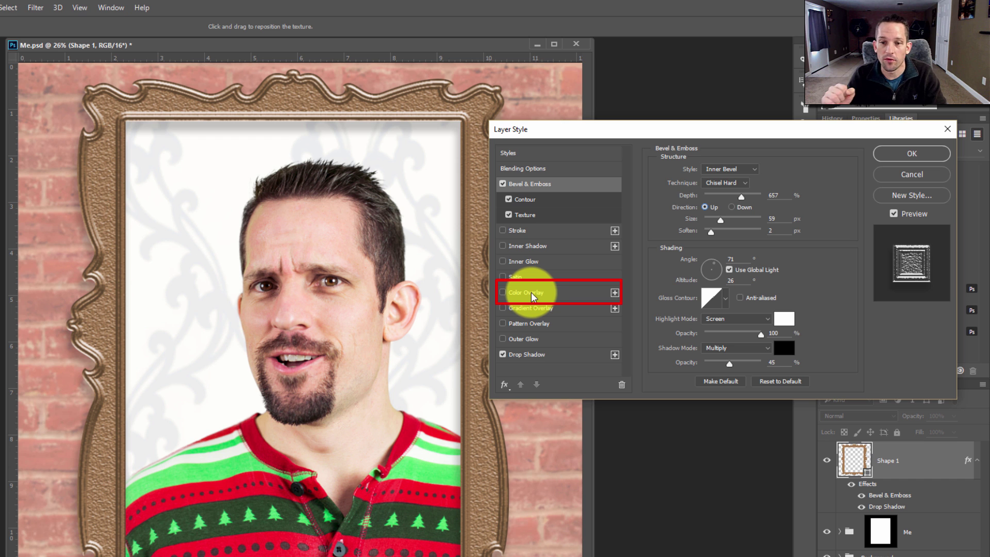
Try a Color Overlay on the frame in black, red and gold (d6c567), cancel the colour choice and disable the overlay
click(524, 292)
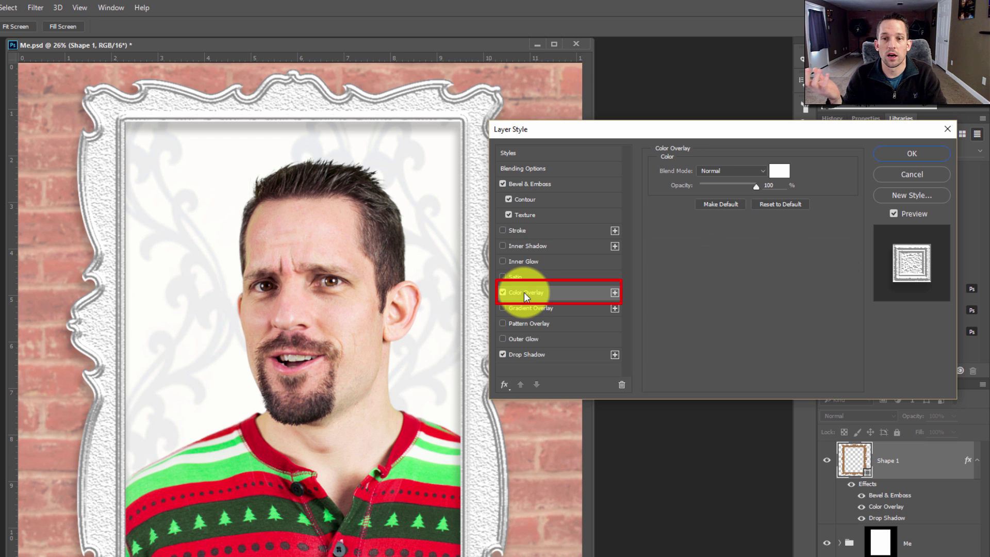
click(778, 171)
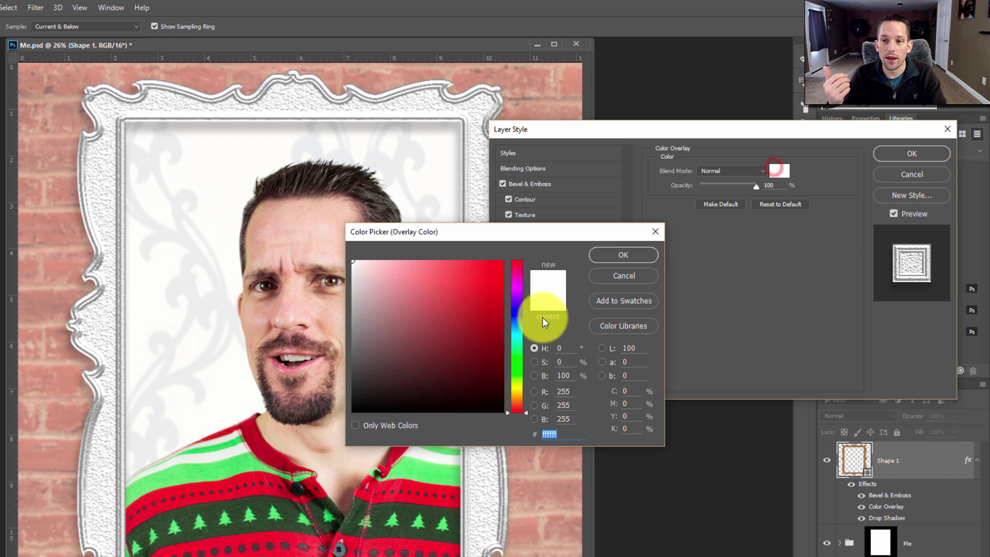
click(505, 412)
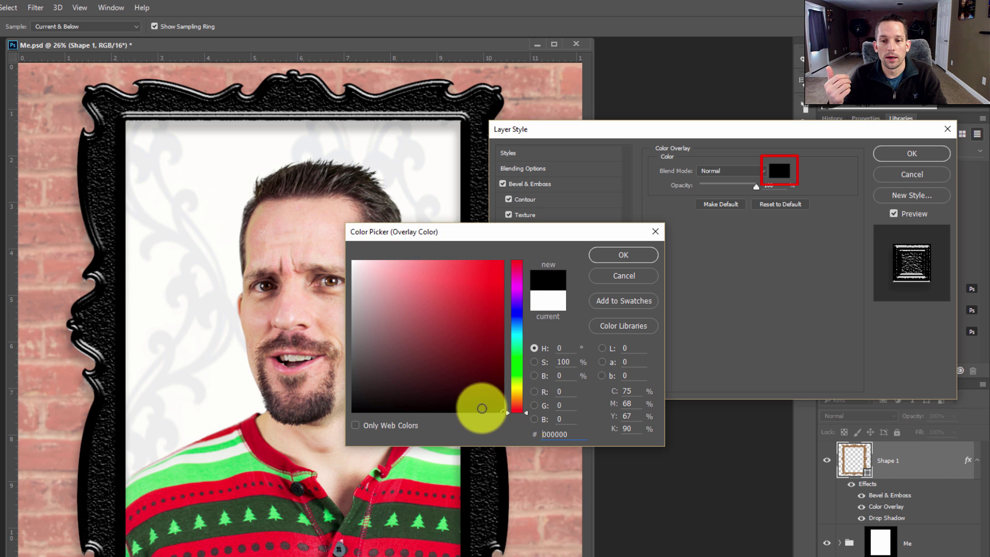
mouse_move(364, 391)
mouse_down()
mouse_move(341, 387)
mouse_move(383, 396)
mouse_move(349, 387)
mouse_move(354, 369)
mouse_move(524, 243)
mouse_move(488, 274)
mouse_move(483, 333)
mouse_move(467, 323)
mouse_move(506, 256)
mouse_up()
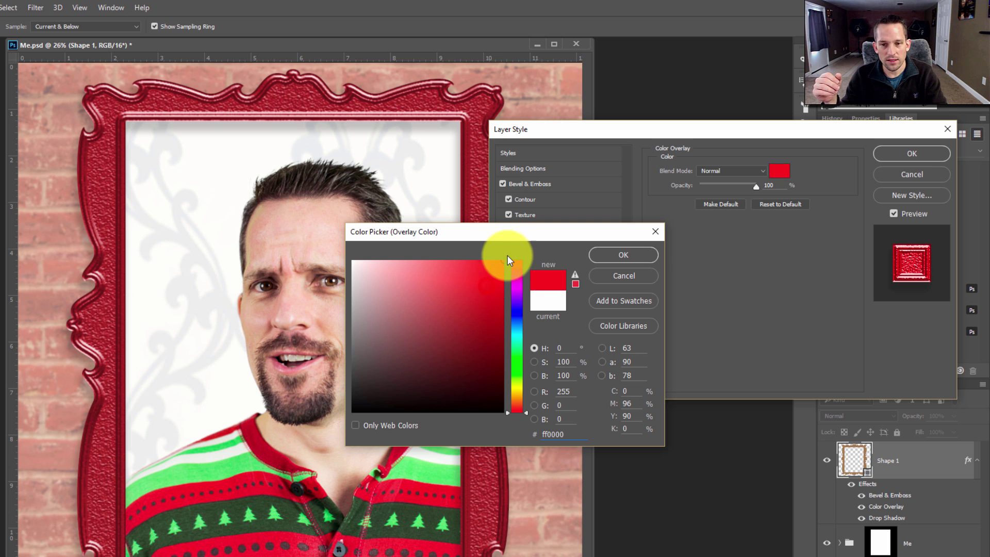
drag(513, 349, 516, 391)
mouse_move(453, 305)
mouse_down()
mouse_move(452, 293)
mouse_move(431, 284)
mouse_up()
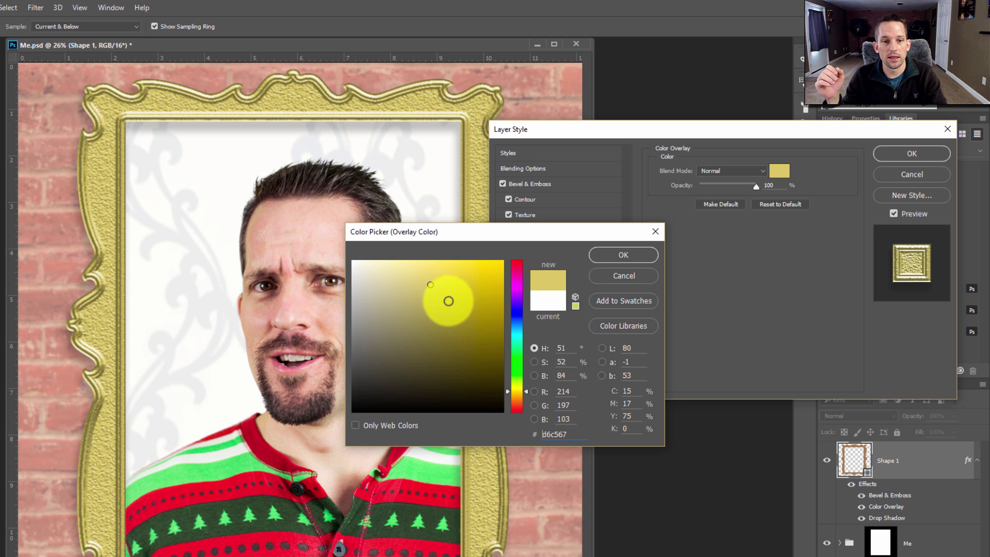
click(613, 274)
click(503, 292)
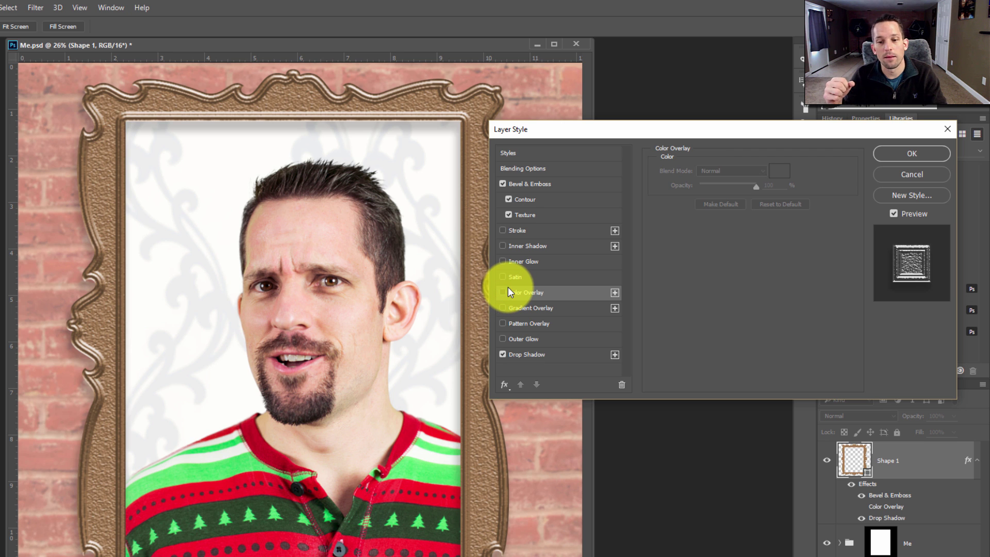
Apply the frame's layer styles, toggle the Me group's visibility off and on, and disable its layer mask
click(911, 155)
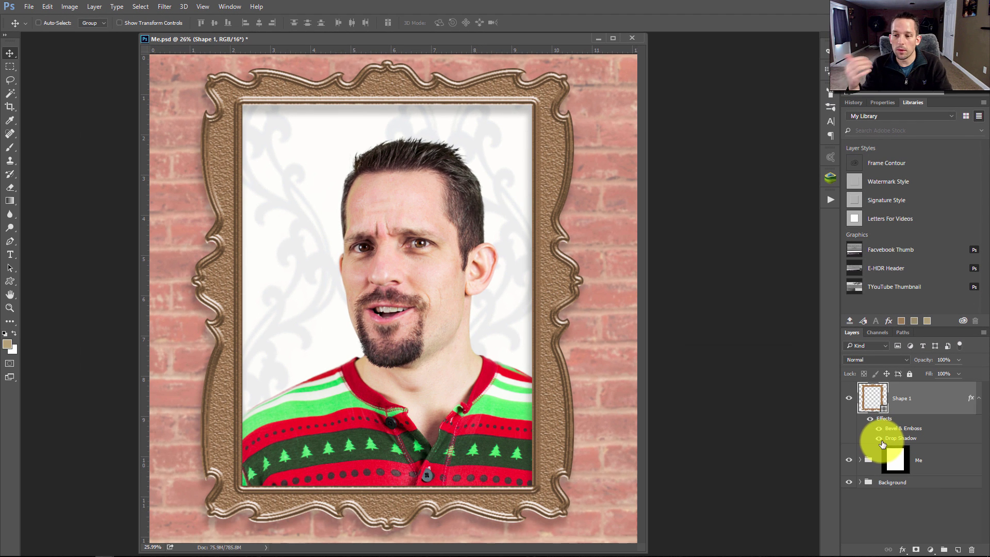
click(849, 460)
click(849, 460)
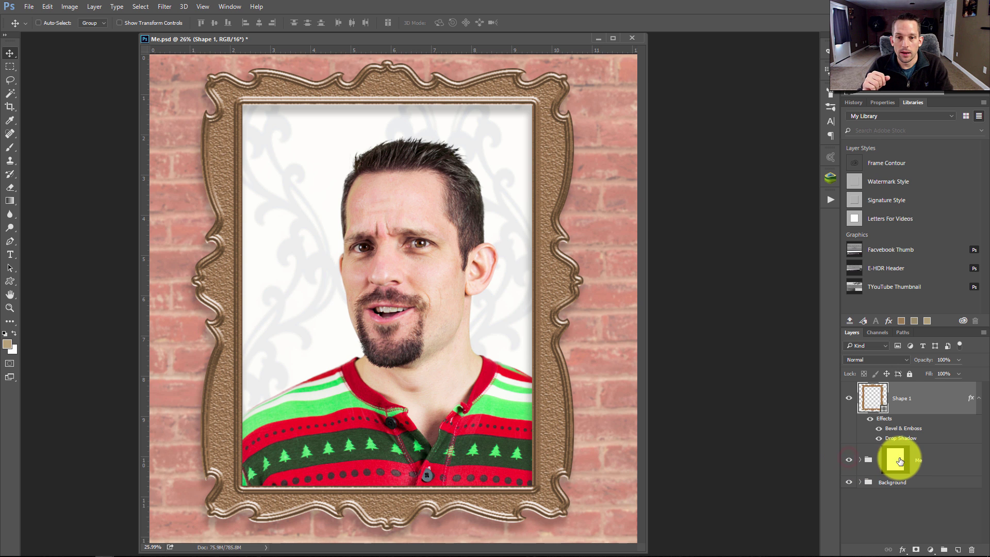
shift+click(899, 460)
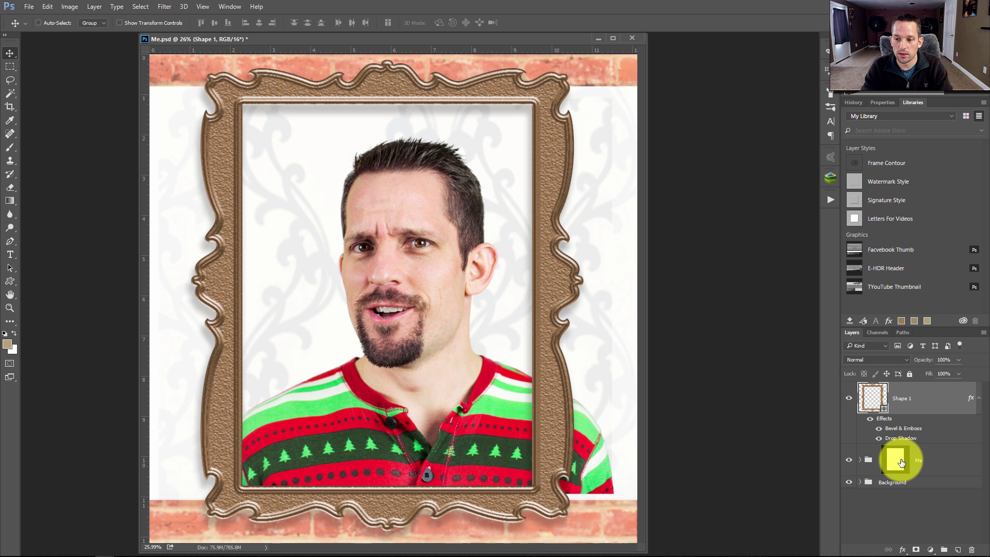
Re-enable the Me group's layer mask, and toggle the frame's Drop Shadow and Bevel & Emboss effects off and on
shift+click(901, 463)
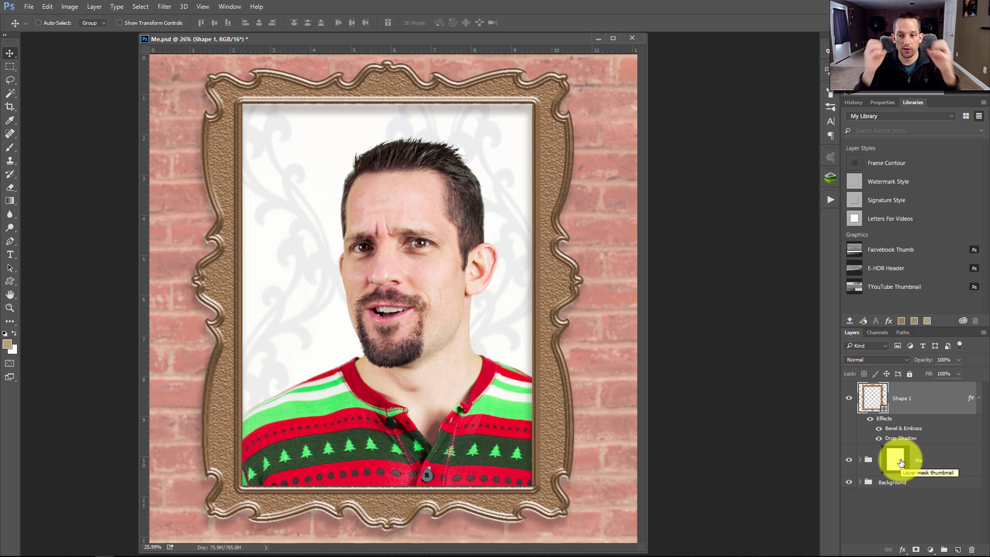
click(878, 438)
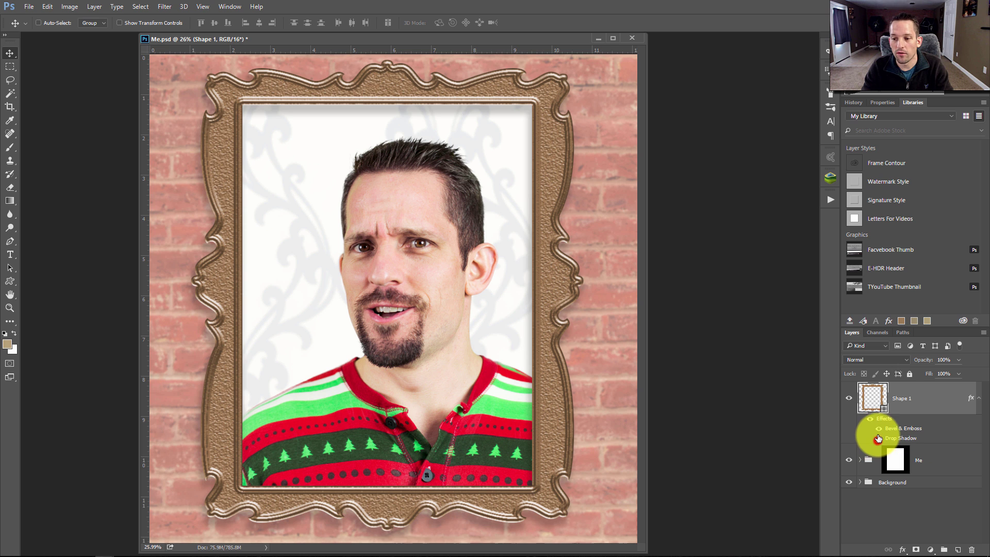
click(879, 429)
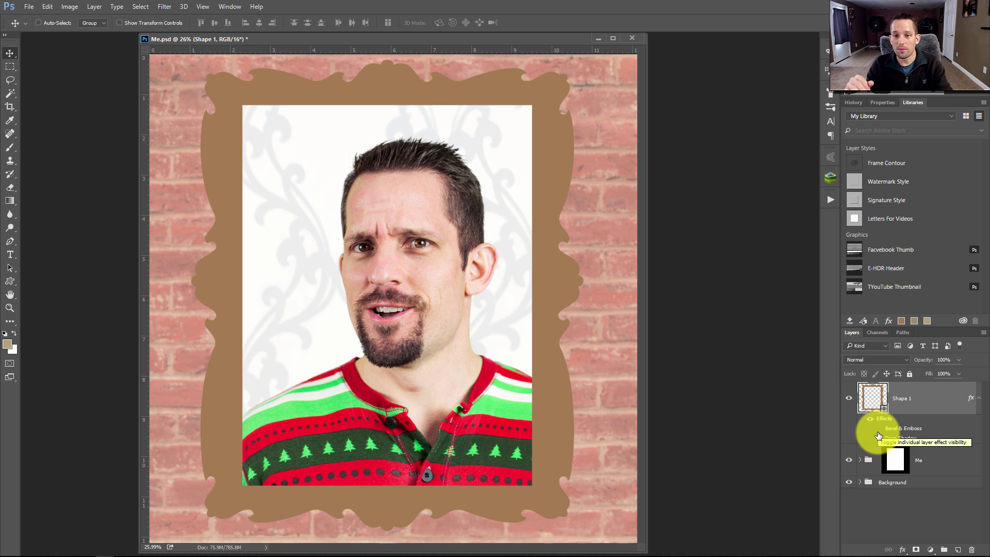
click(878, 428)
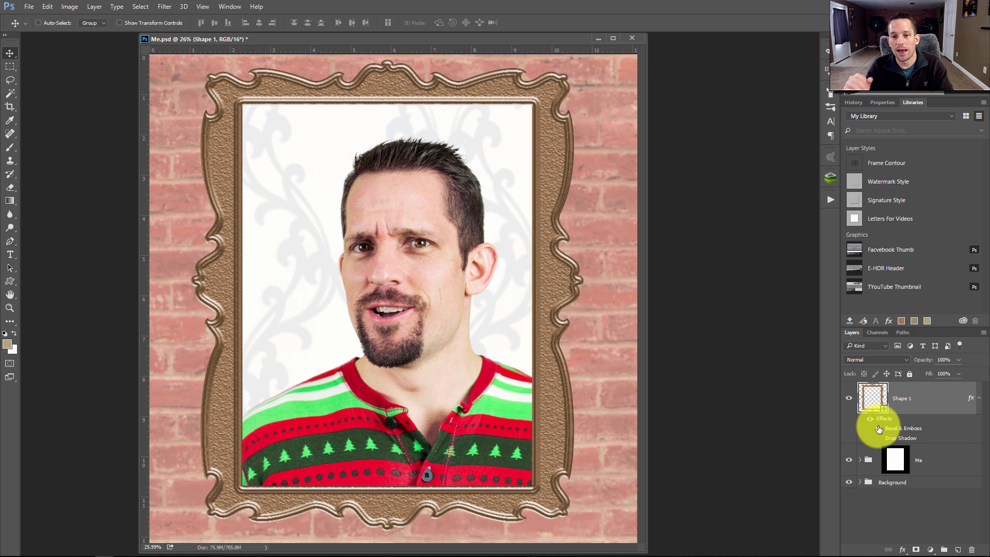
click(878, 439)
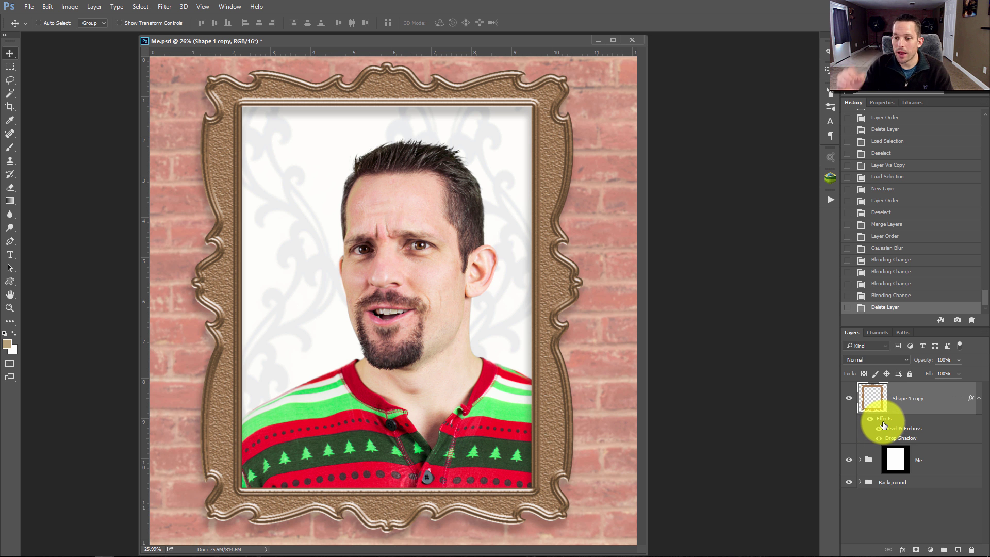
Hide the ornate Shape 1 copy frame and draw a stepped-top picture frame around the portrait with the Custom Shape Tool
click(849, 400)
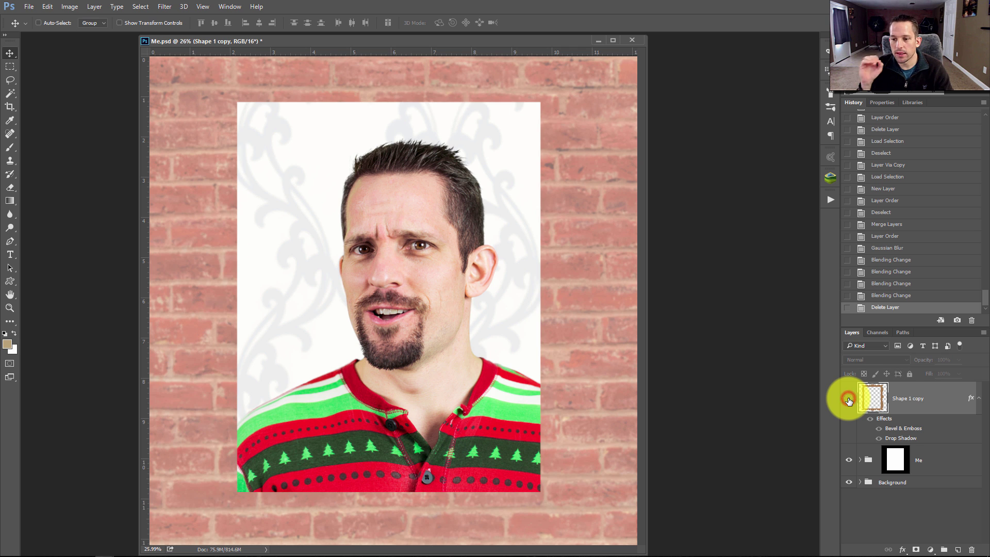
click(11, 296)
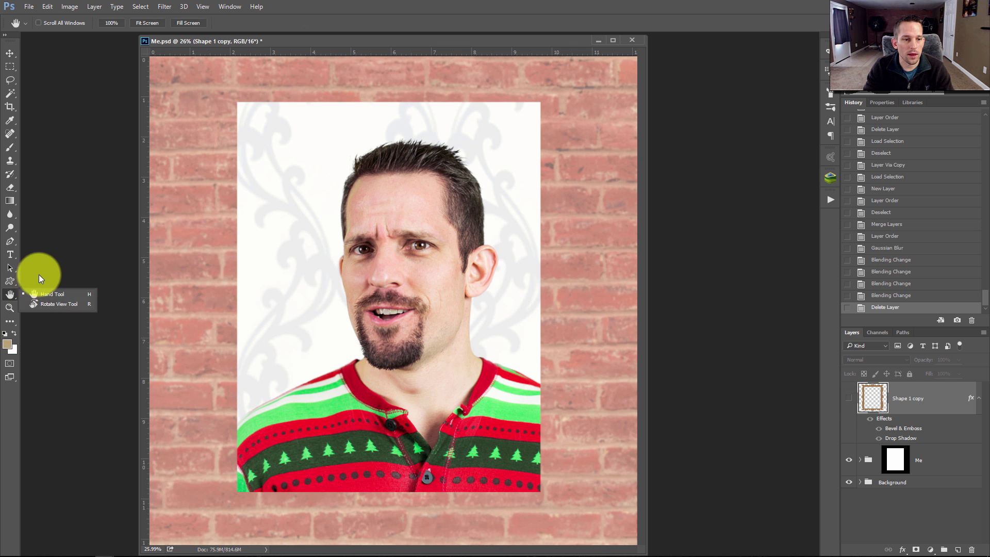
click(10, 283)
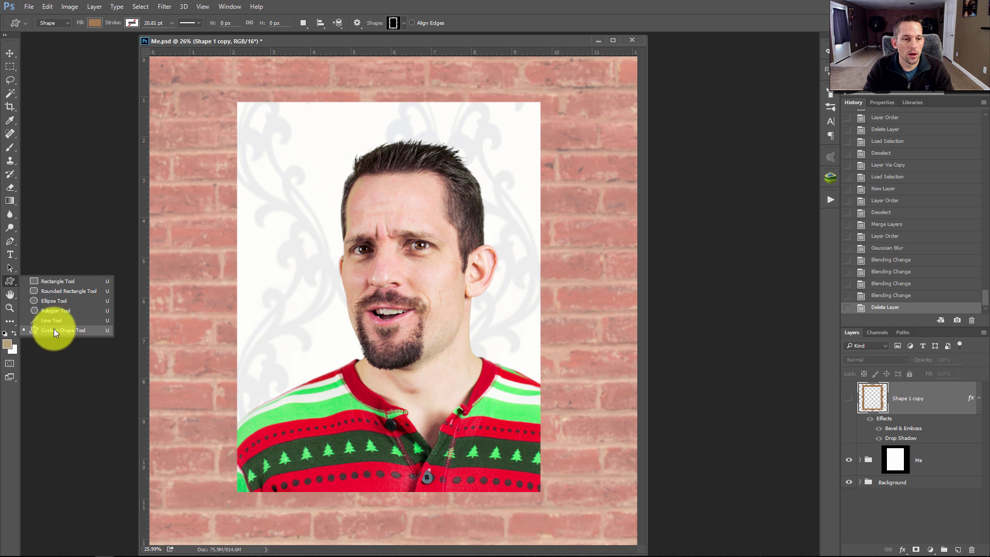
click(53, 329)
click(394, 24)
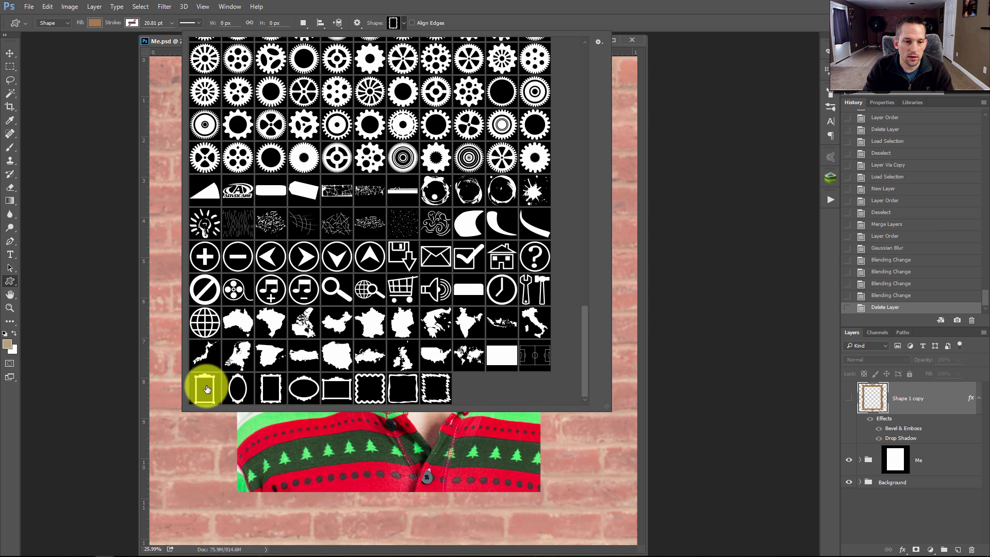
double_click(335, 392)
drag(219, 86, 562, 529)
Delete the stray small frame shape drawn over the face and move the stepped frame slightly up
drag(445, 292, 431, 252)
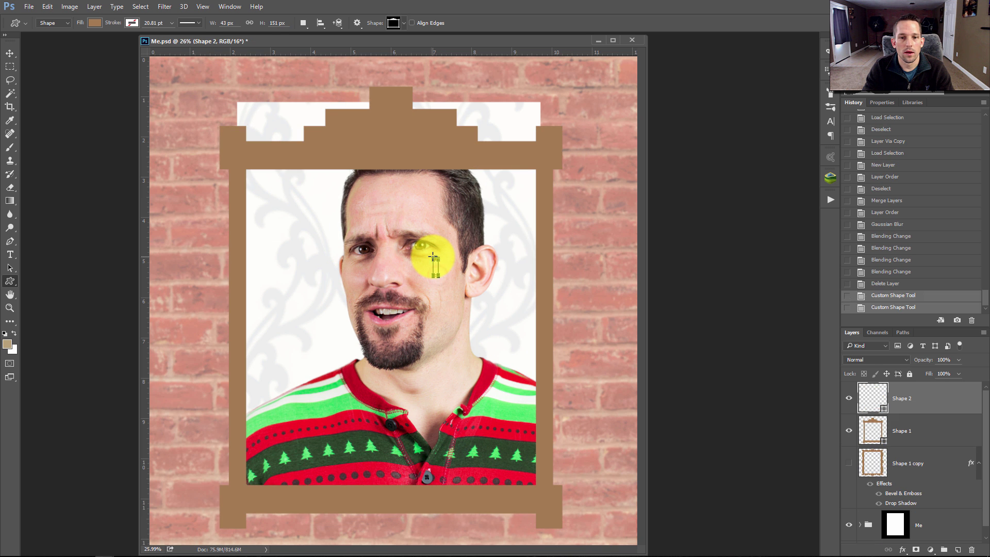
key(Delete)
key(v)
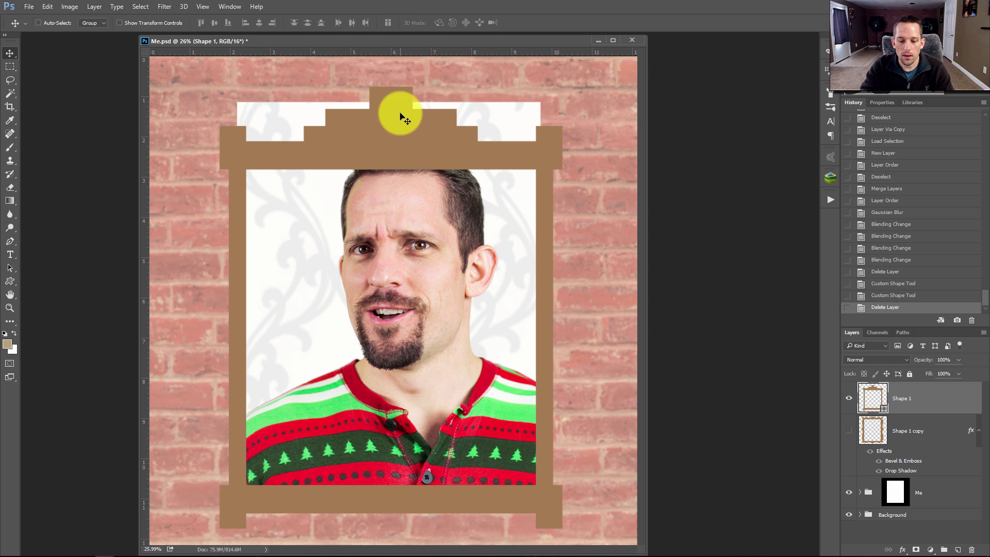
drag(404, 105, 403, 90)
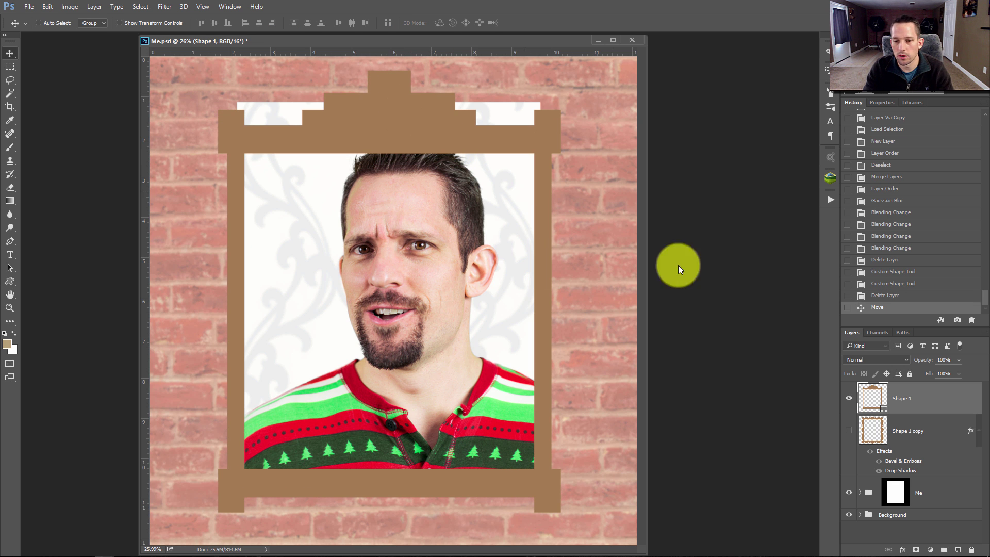
Copy the layer style from Shape 1 copy onto the stepped Shape 1 frame and show Shape 1 copy again
right_click(926, 435)
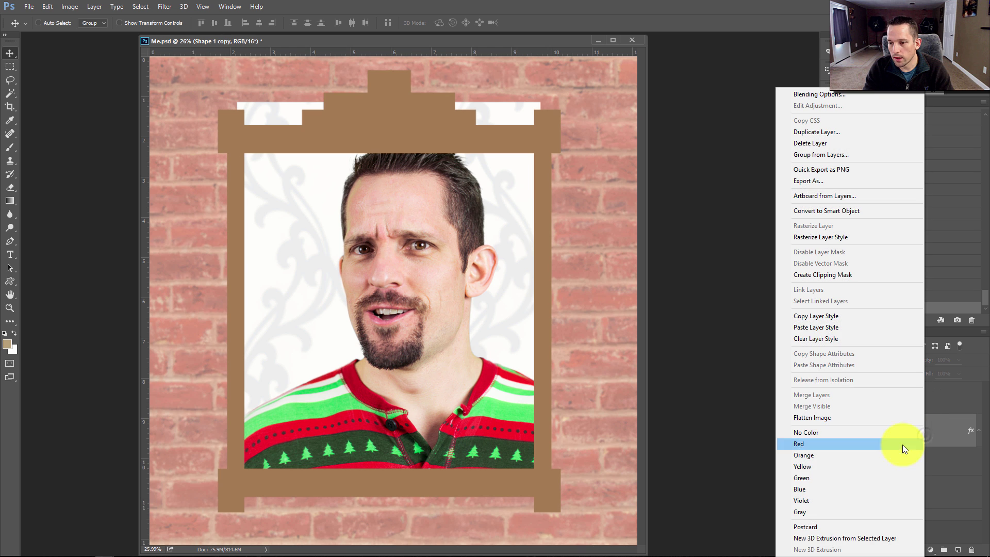
click(837, 316)
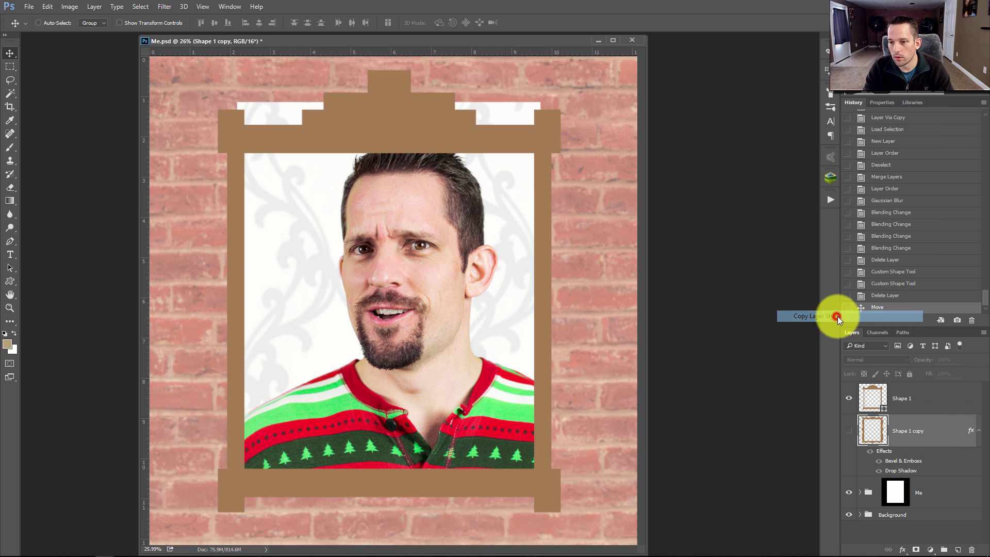
click(944, 397)
right_click(944, 397)
click(871, 328)
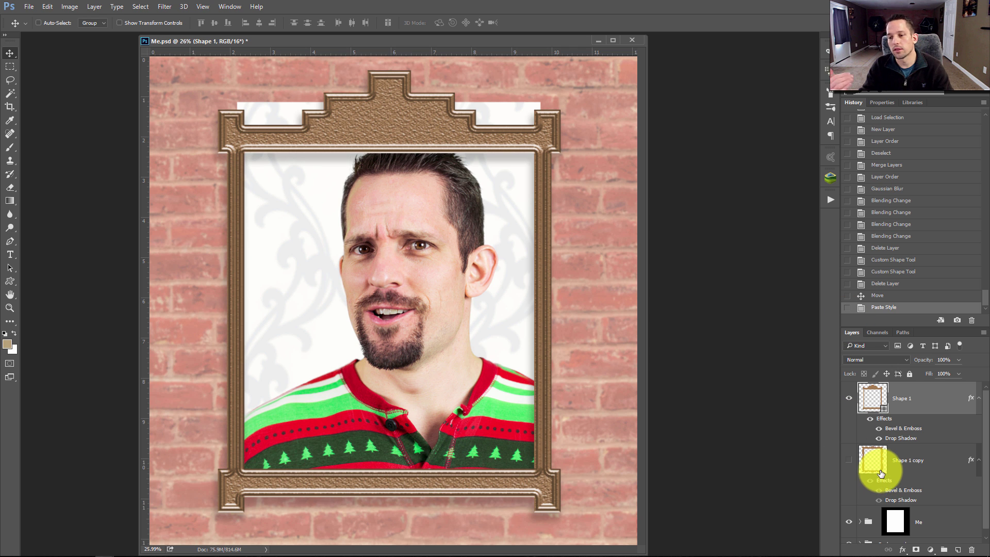
click(850, 460)
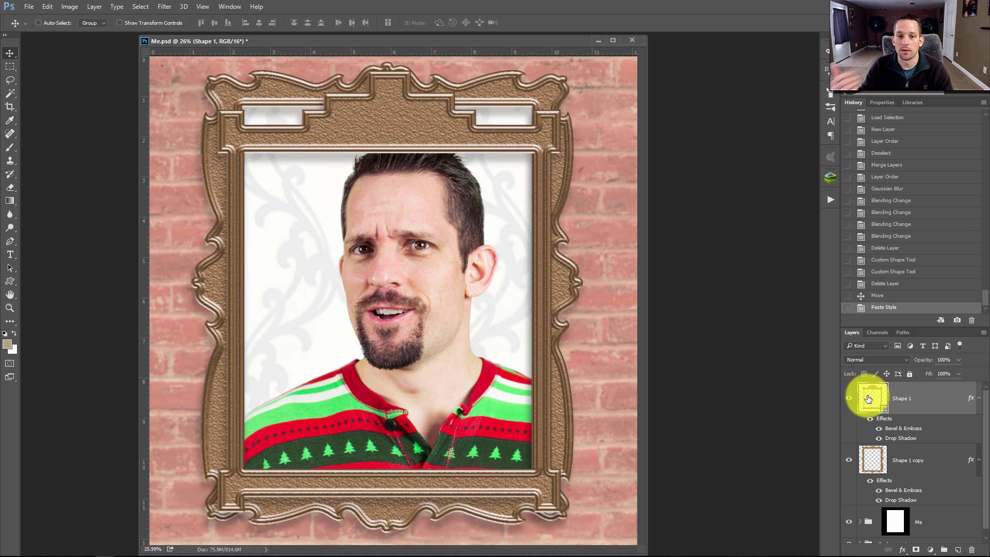